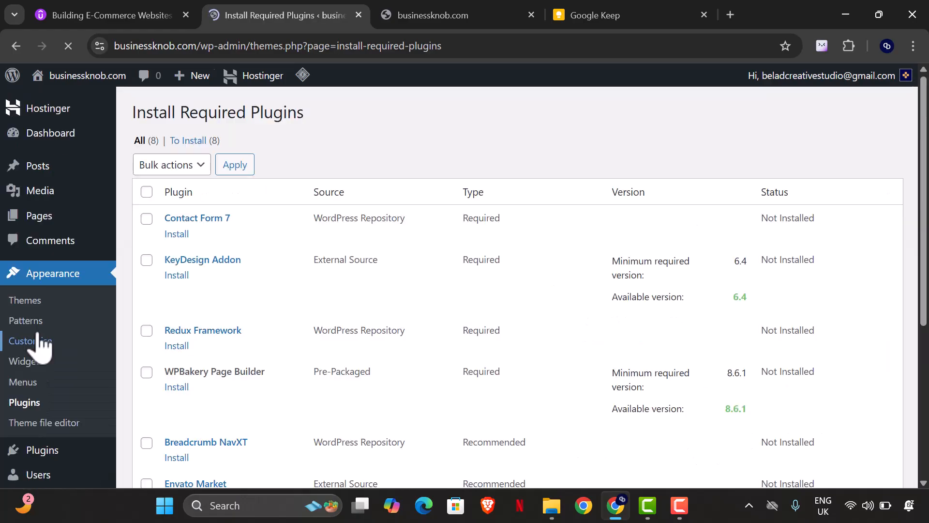
Step: Install the WooCommerce plugin from the theme's list of required and recommended plugins
scroll(218, 251, "down", 3)
scroll(212, 246, "down", 3)
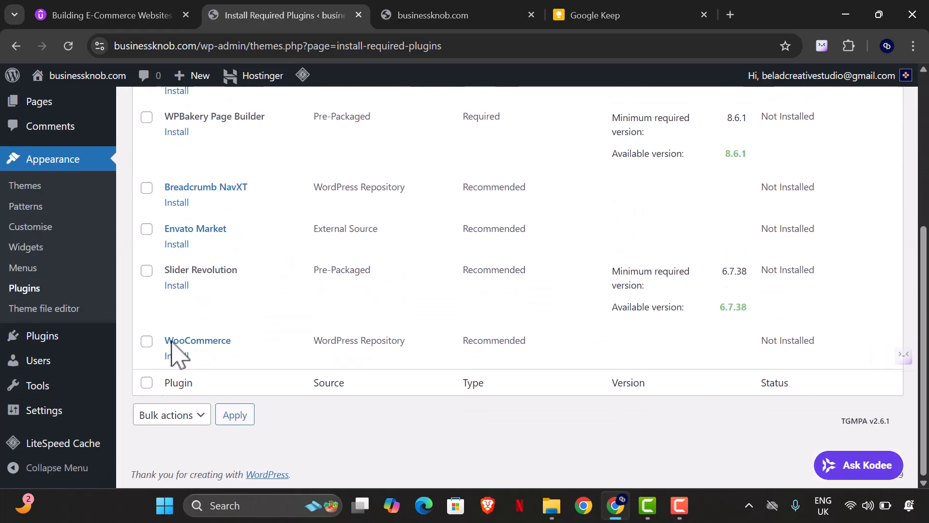
scroll(269, 364, "up", 5)
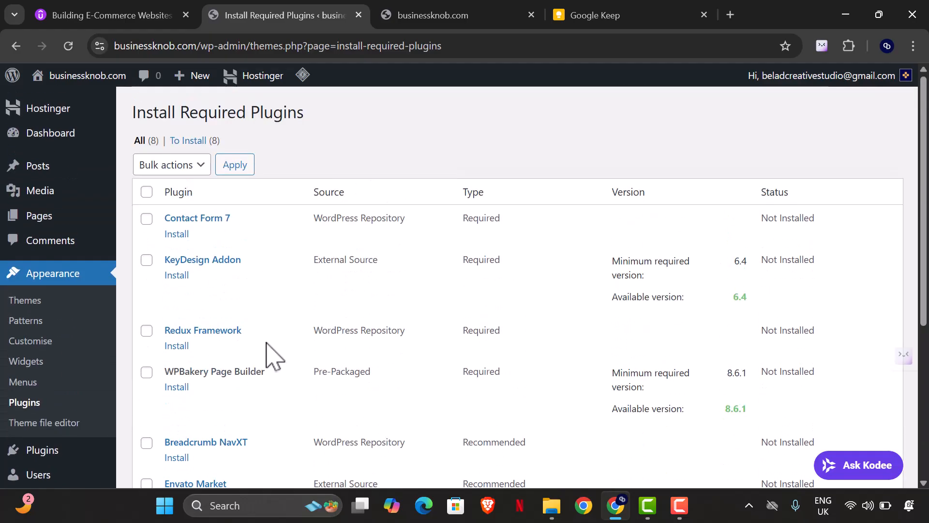
scroll(242, 223, "down", 5)
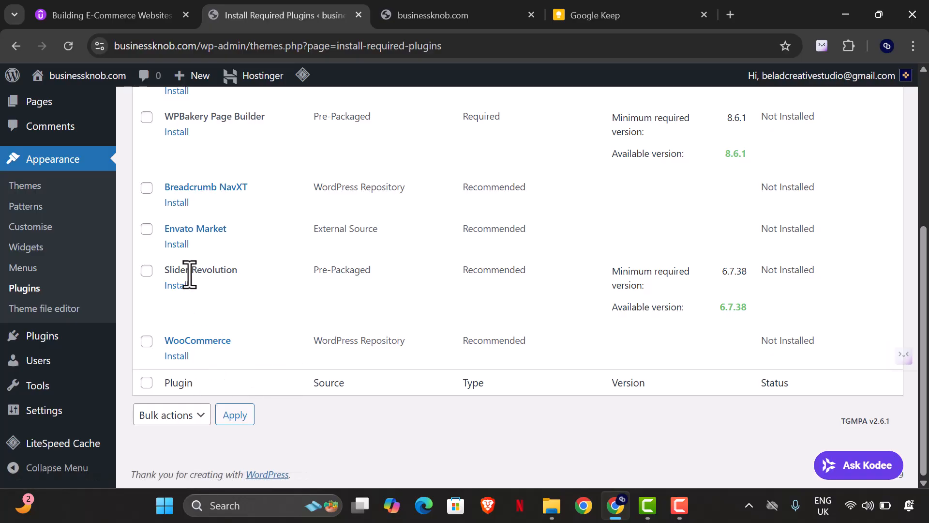
scroll(203, 310, "up", 4)
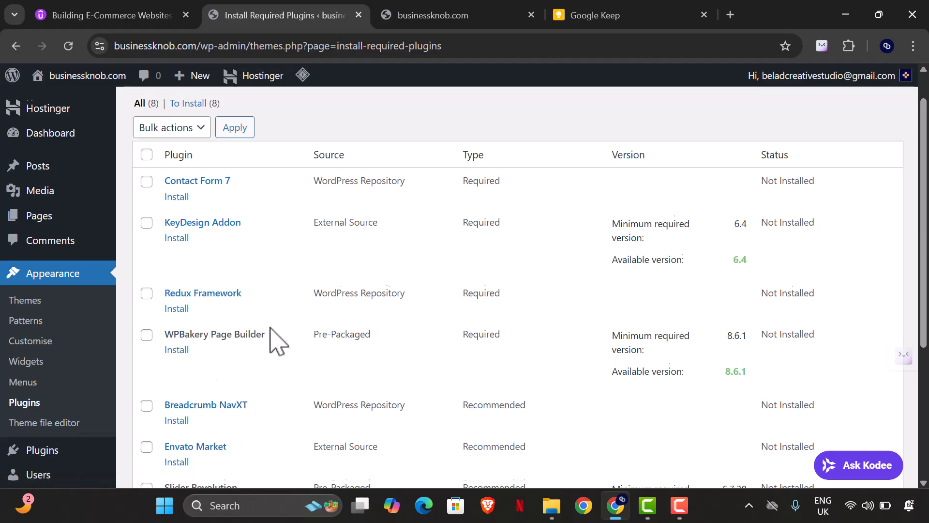
scroll(274, 339, "down", 4)
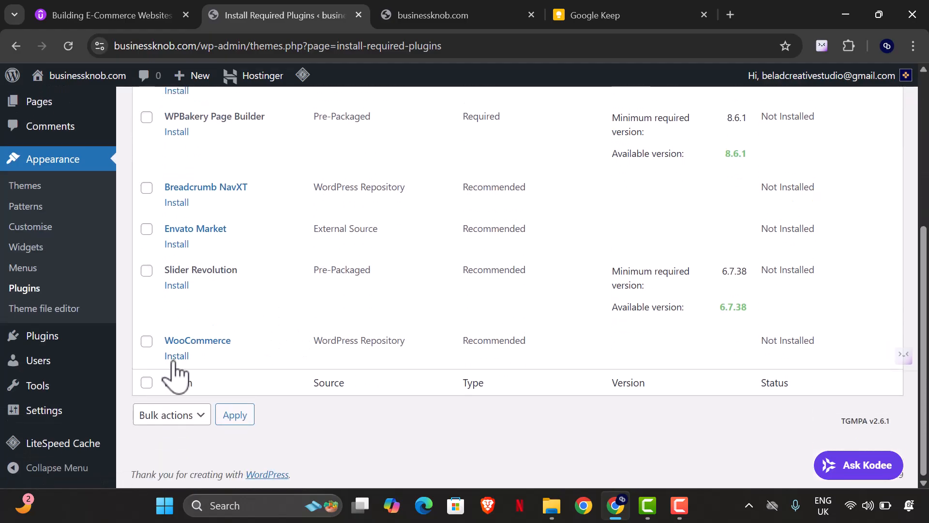
left_click(176, 359)
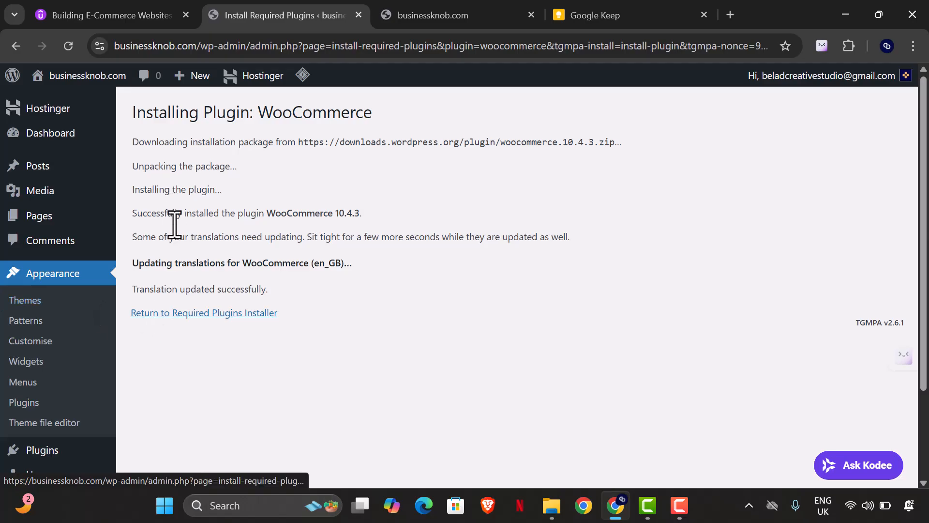
Step: Check WooCommerce's entry in the required plugins list, then search the site's installed plugins for "woo"
scroll(57, 361, "down", 2)
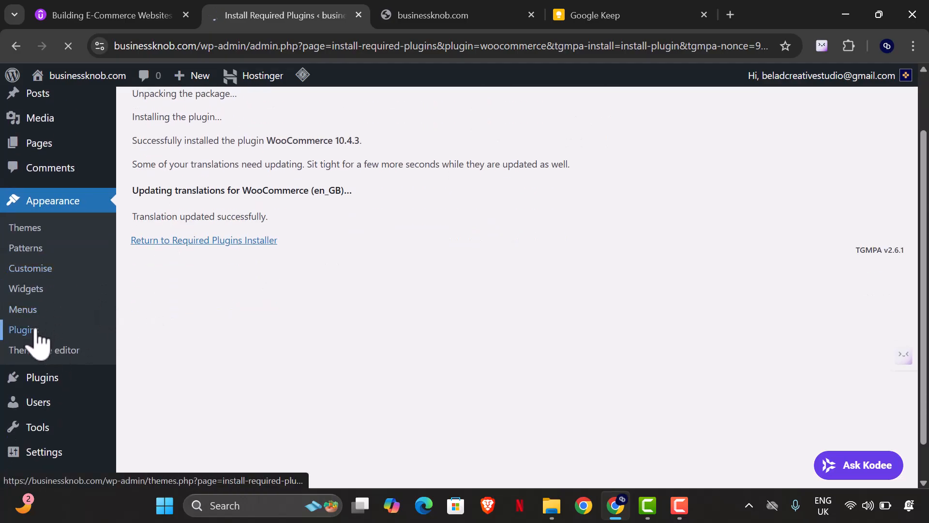
scroll(187, 291, "down", 3)
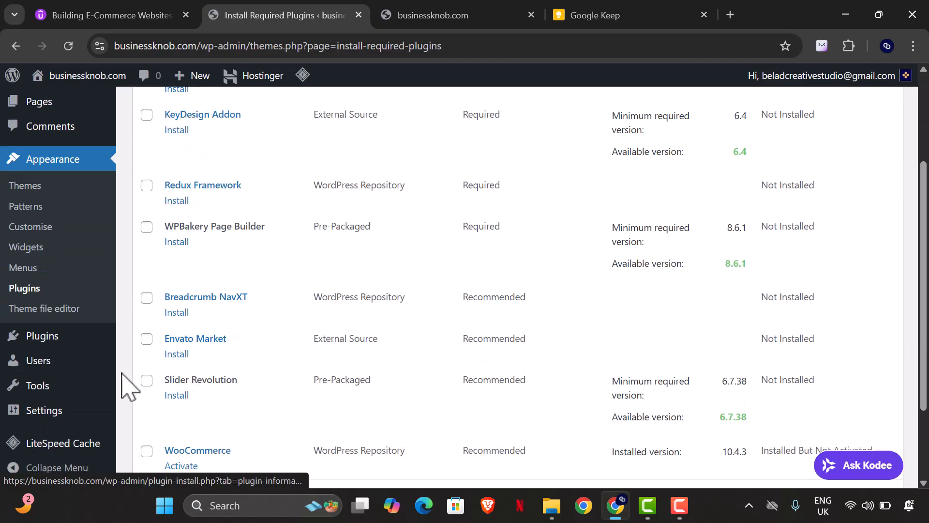
mouse_move(54, 344)
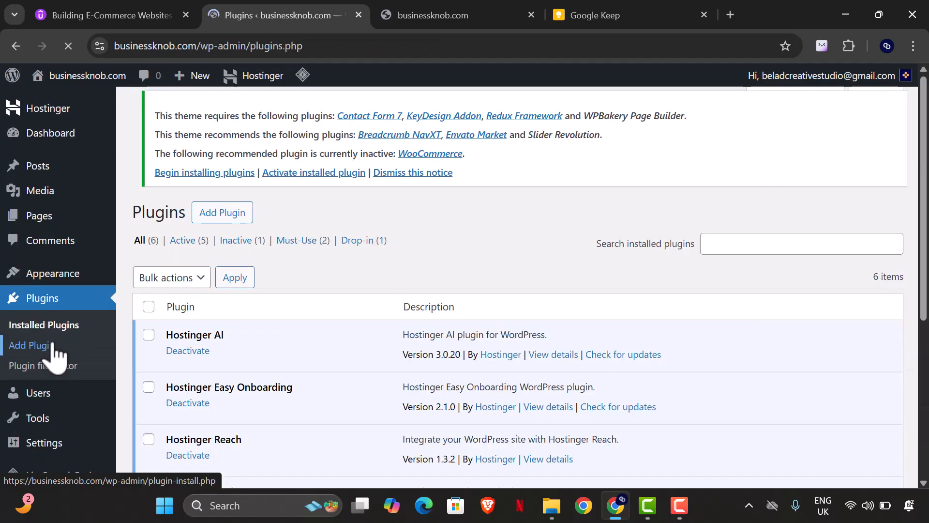
scroll(310, 348, "down", 5)
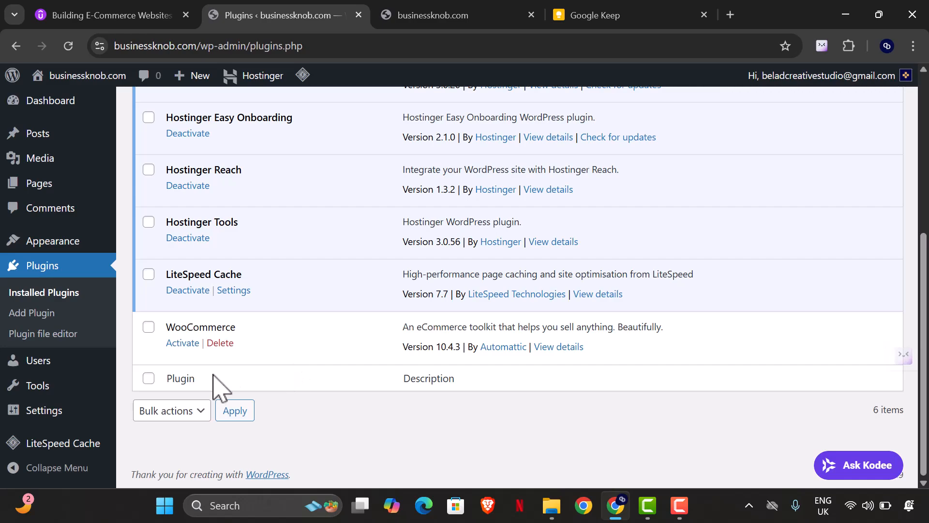
scroll(484, 290, "up", 6)
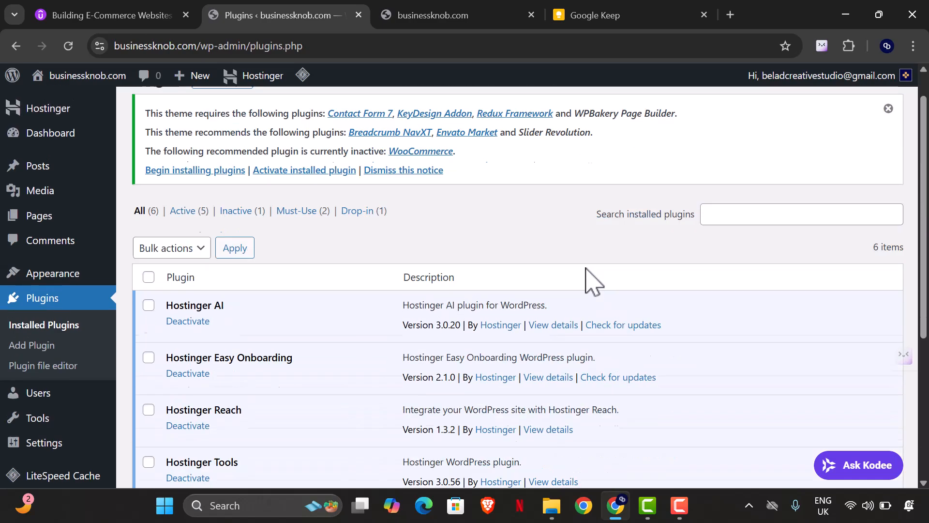
left_click(750, 248)
type("w")
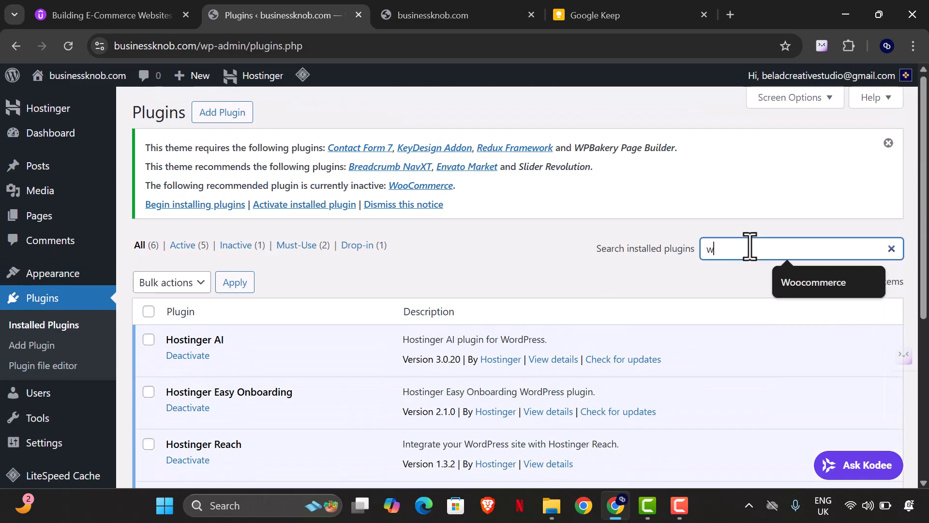
type("oo")
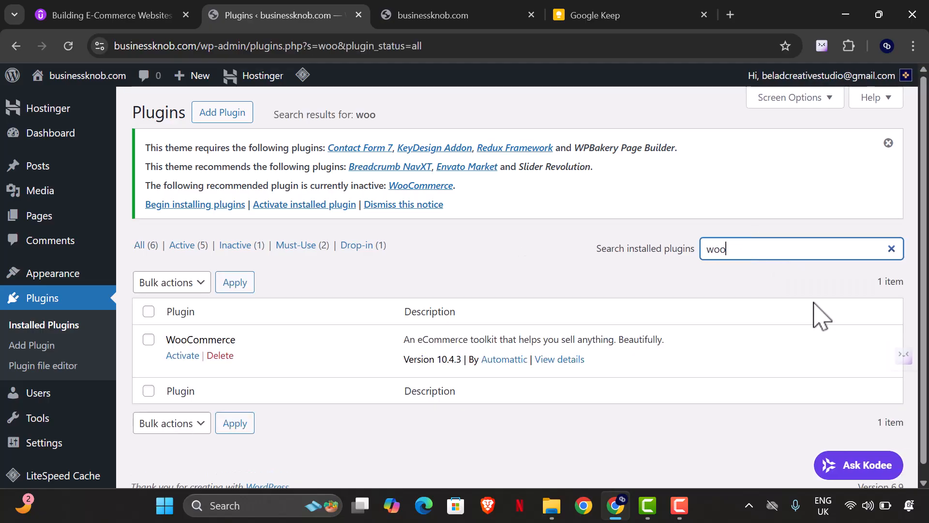
Step: Search the add-plugins directory for "woo"
left_click(231, 121)
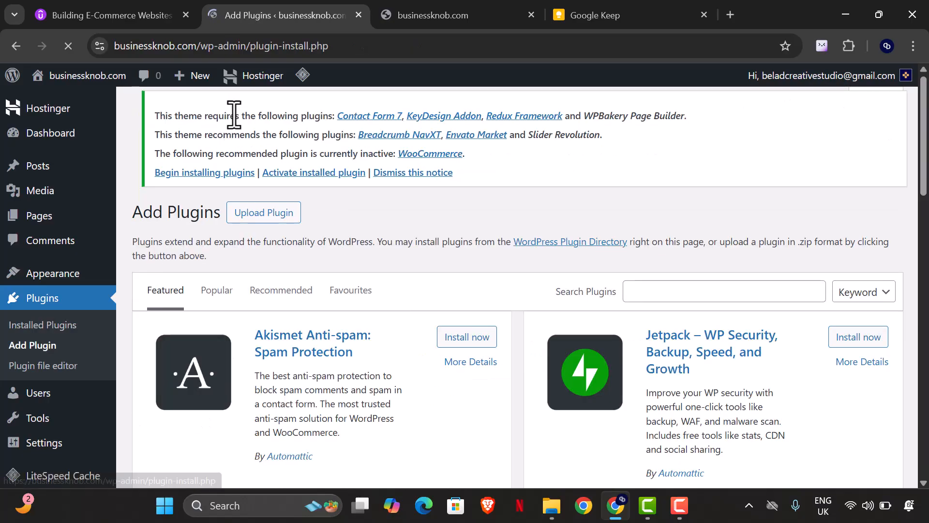
left_click(724, 288)
type("woo")
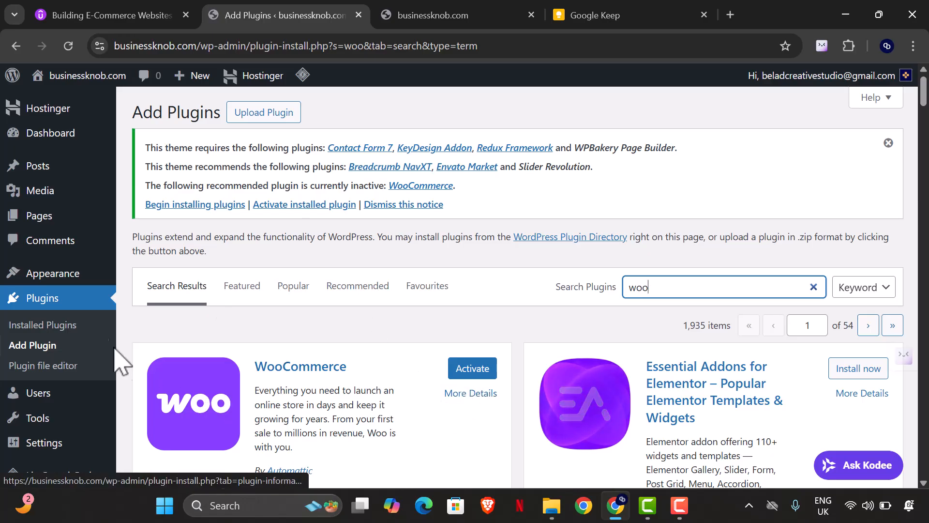
Step: Return to the installed plugins and look through the whole list and the admin navigation
left_click(95, 321)
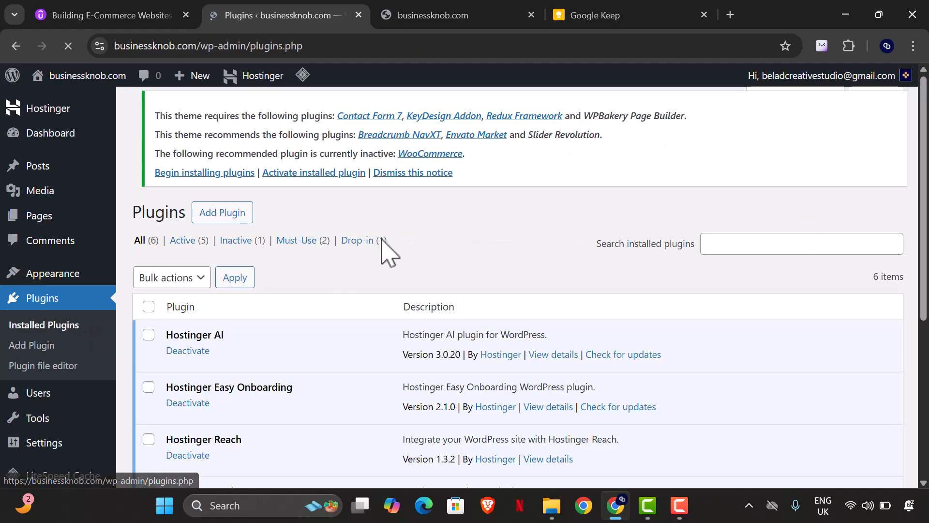
scroll(394, 271, "down", 5)
scroll(51, 217, "up", 10)
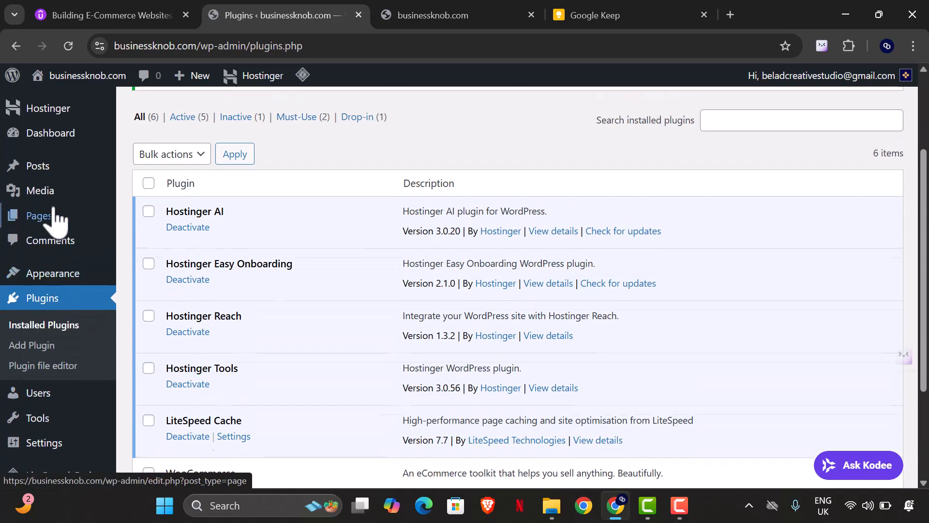
scroll(52, 387, "down", 10)
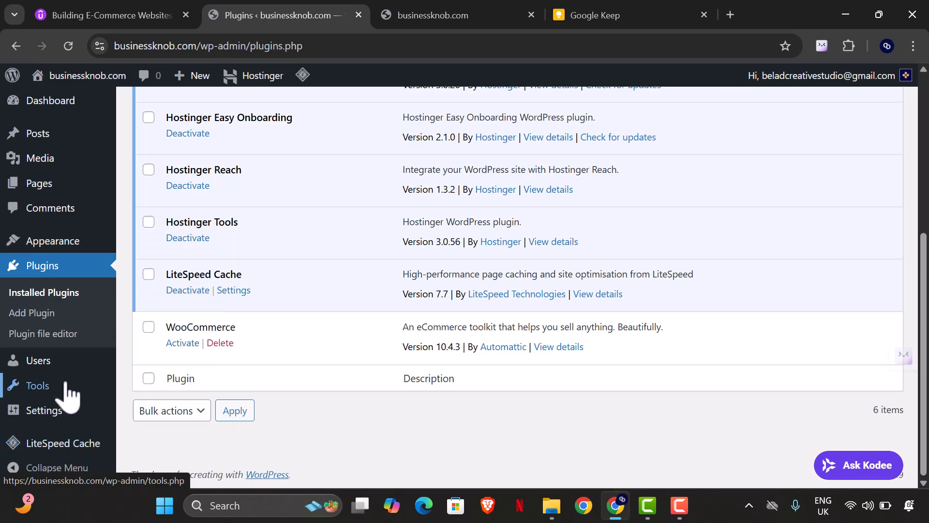
scroll(58, 198, "up", 6)
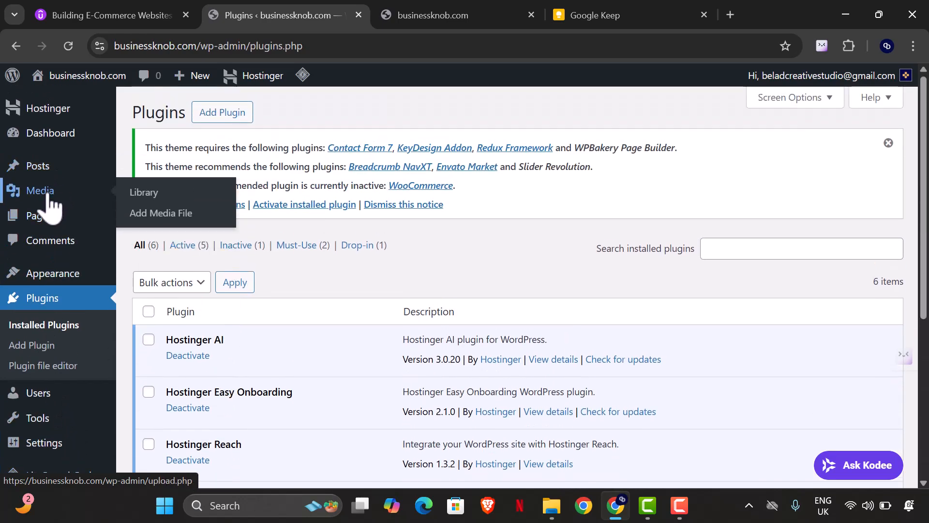
scroll(73, 329, "down", 3)
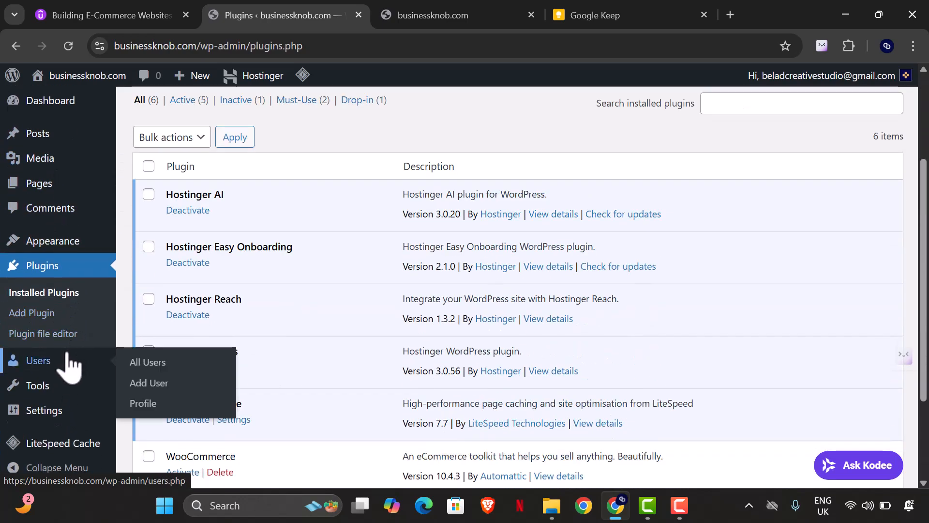
scroll(63, 271, "down", 2)
Step: Install the required Redux Framework plugin from the theme's required plugins list and return to that list
mouse_move(64, 246)
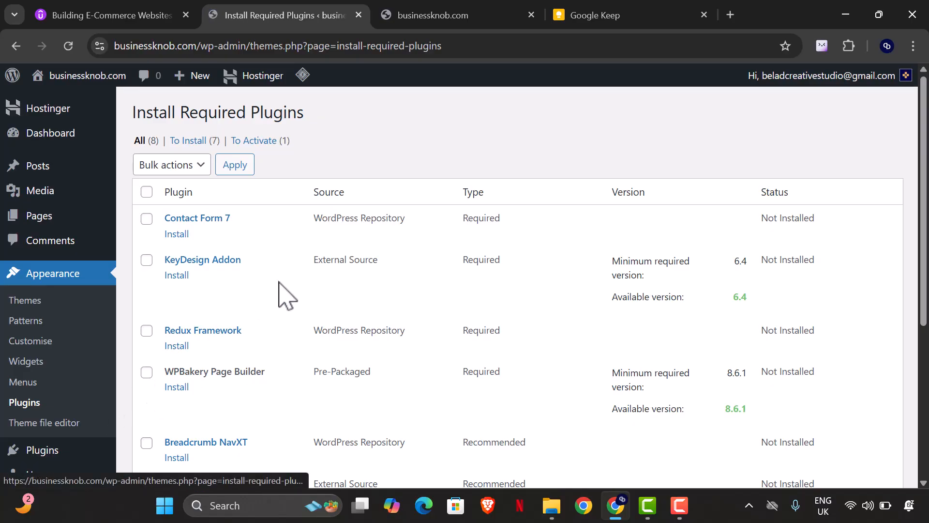
scroll(297, 276, "down", 3)
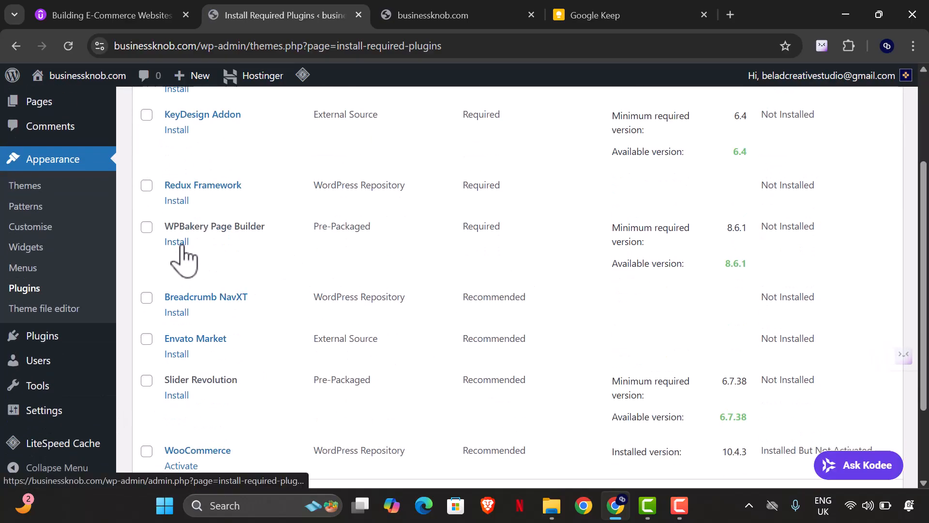
scroll(496, 160, "up", 1)
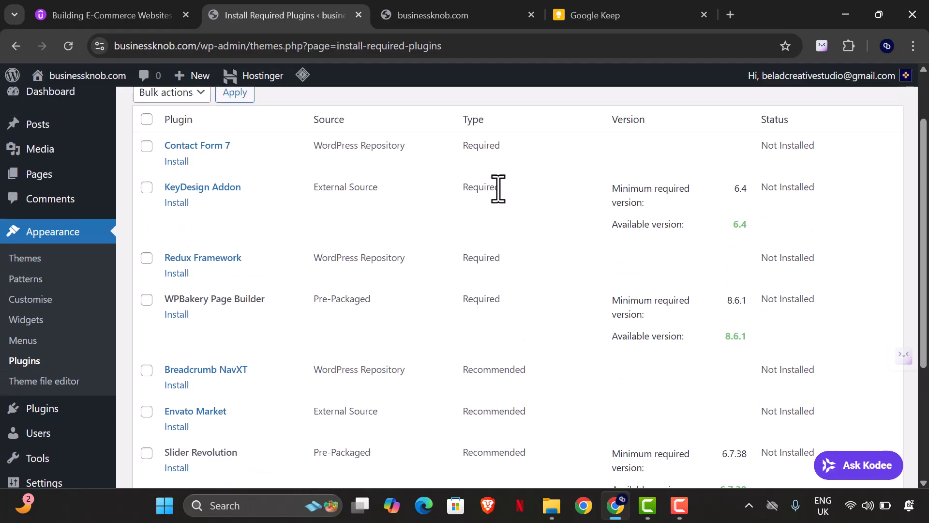
scroll(513, 298, "down", 3)
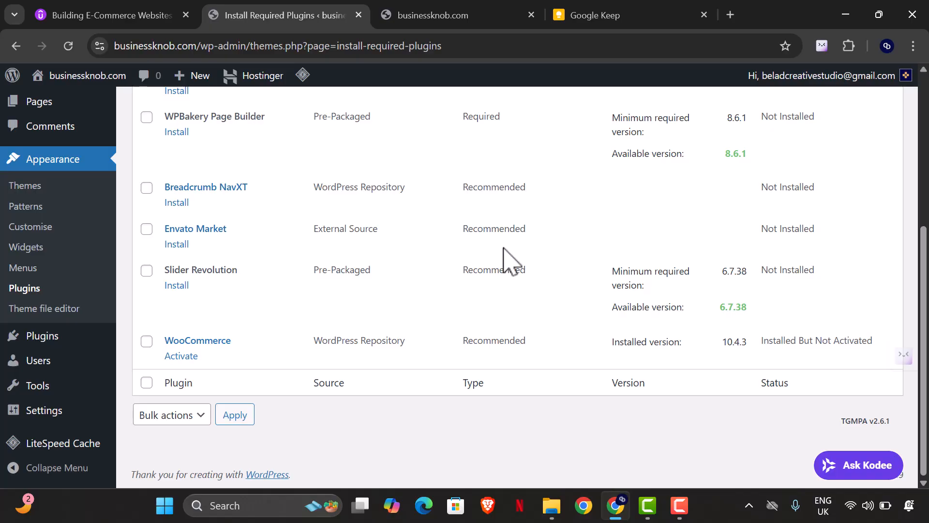
scroll(506, 261, "up", 3)
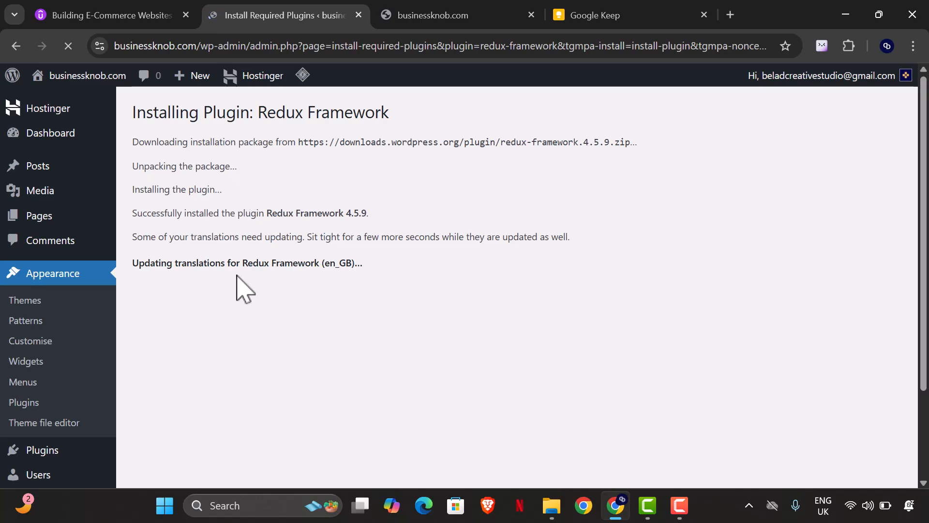
left_click(213, 314)
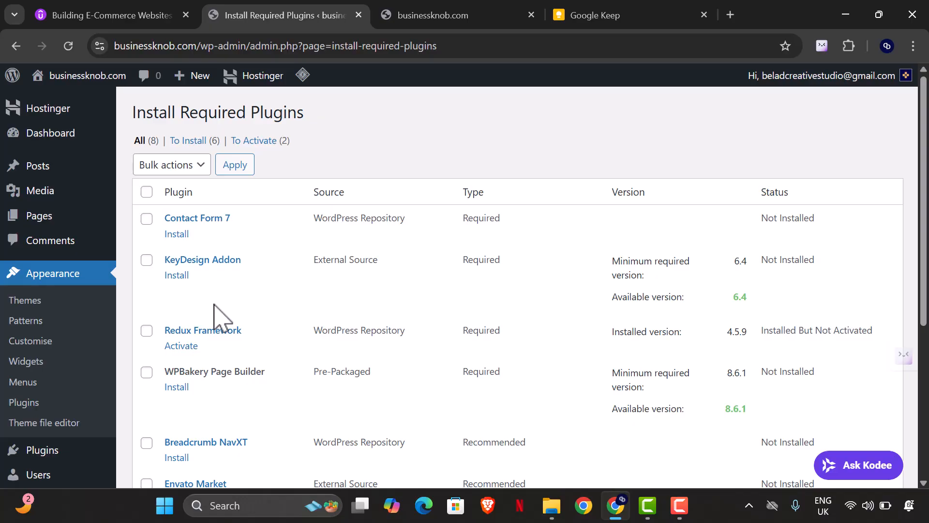
Step: Install the required KeyDesign Addon and Contact Form 7 plugins, returning to the required plugins list after each
left_click(178, 276)
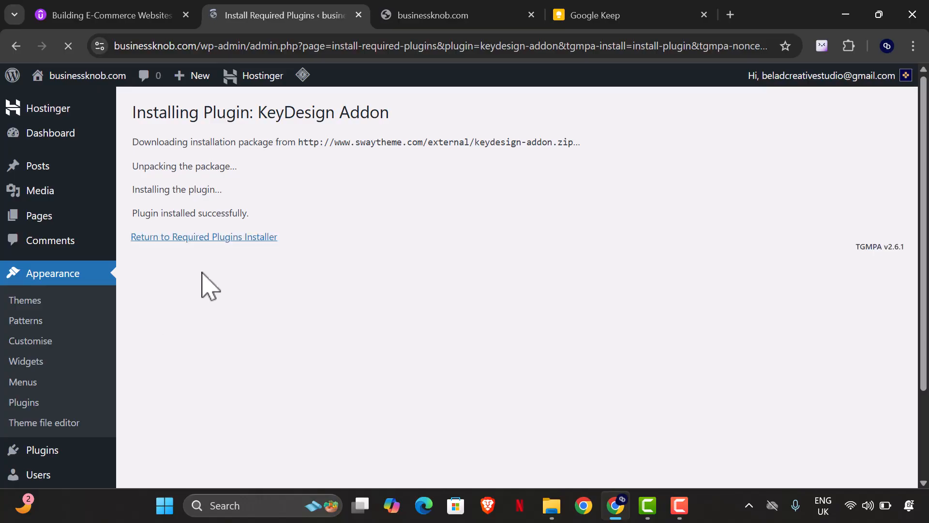
left_click(197, 239)
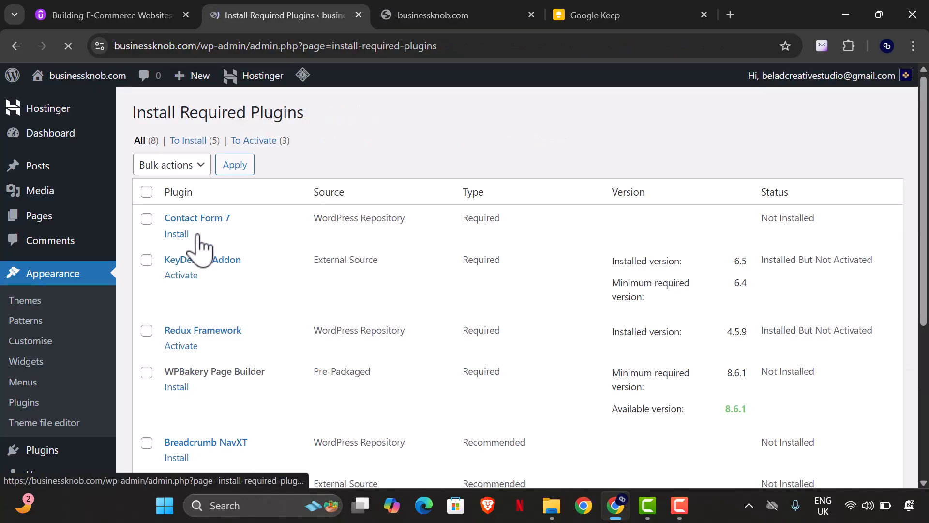
left_click(184, 236)
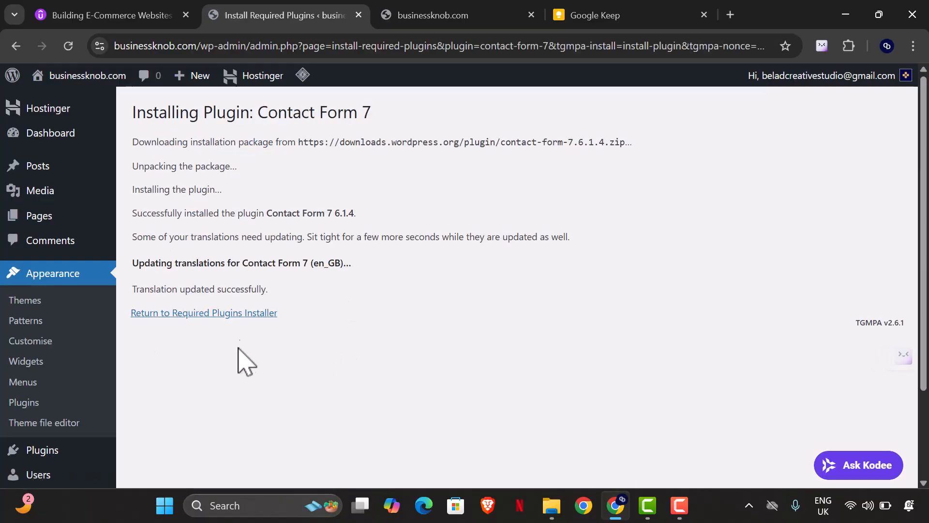
left_click(246, 313)
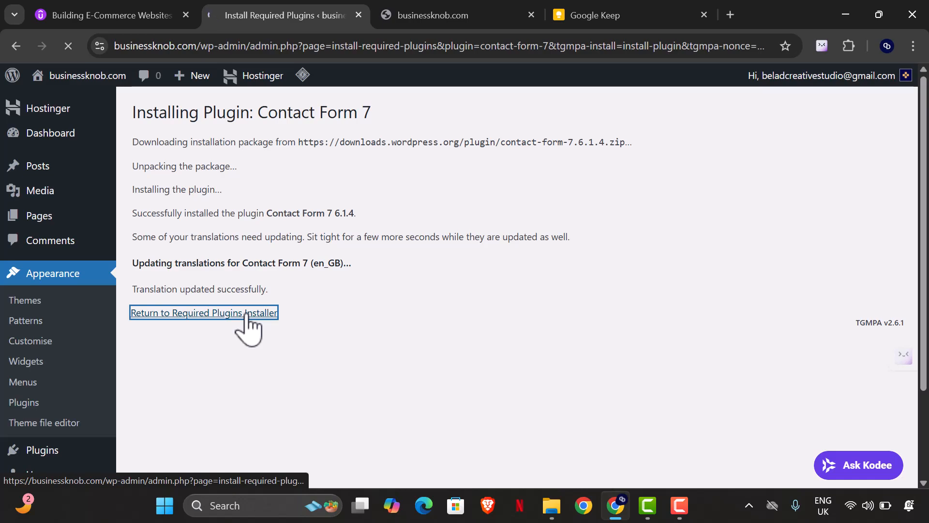
Step: Install the required WPBakery Page Builder plugin and return to the required plugins list
scroll(207, 312, "down", 1)
scroll(206, 314, "down", 3)
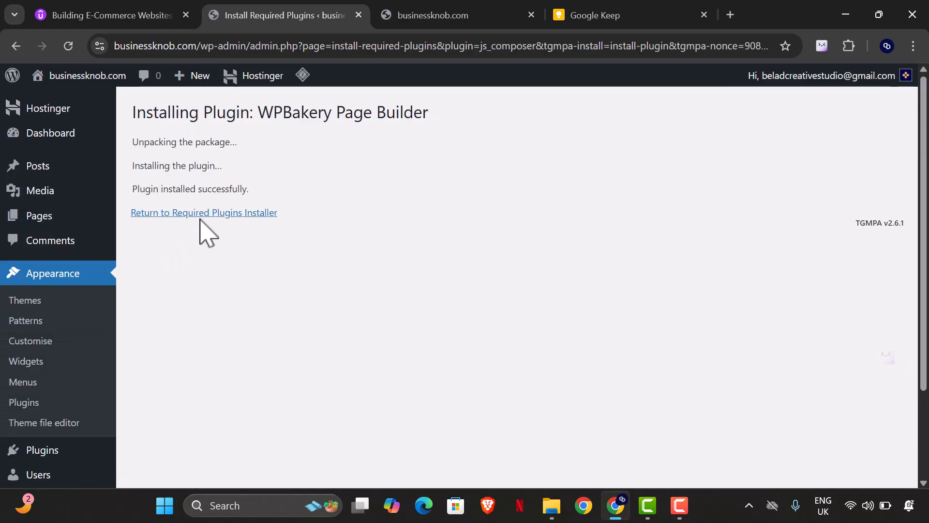
left_click(174, 214)
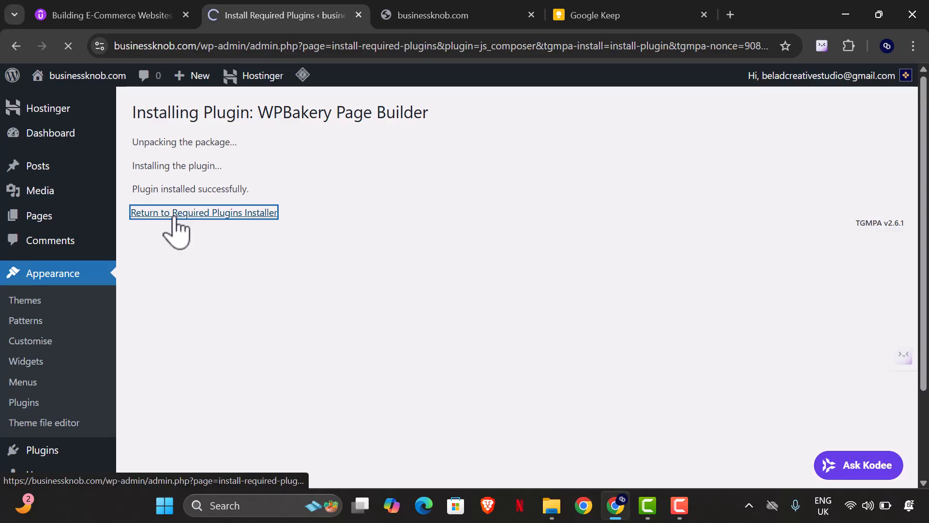
Step: Install the recommended Envato Market plugin from the theme's plugins list
scroll(435, 271, "down", 1)
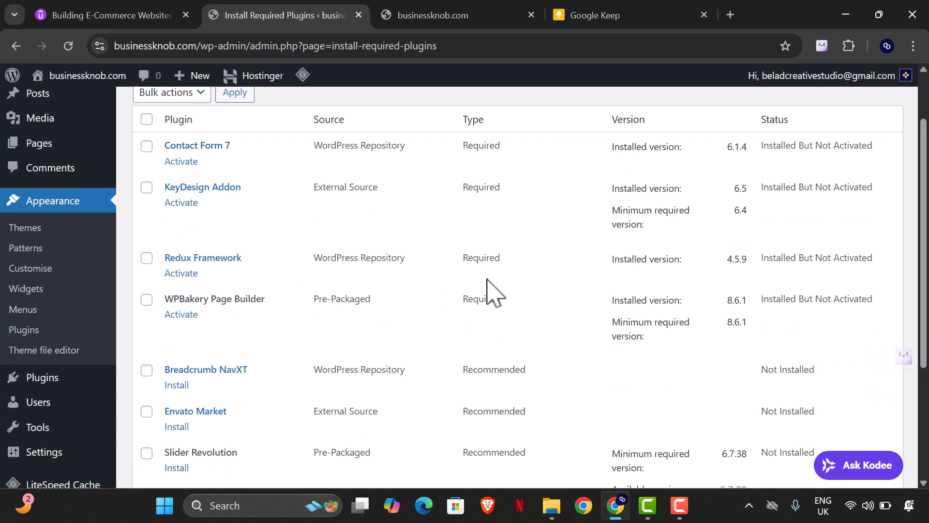
scroll(218, 331, "down", 3)
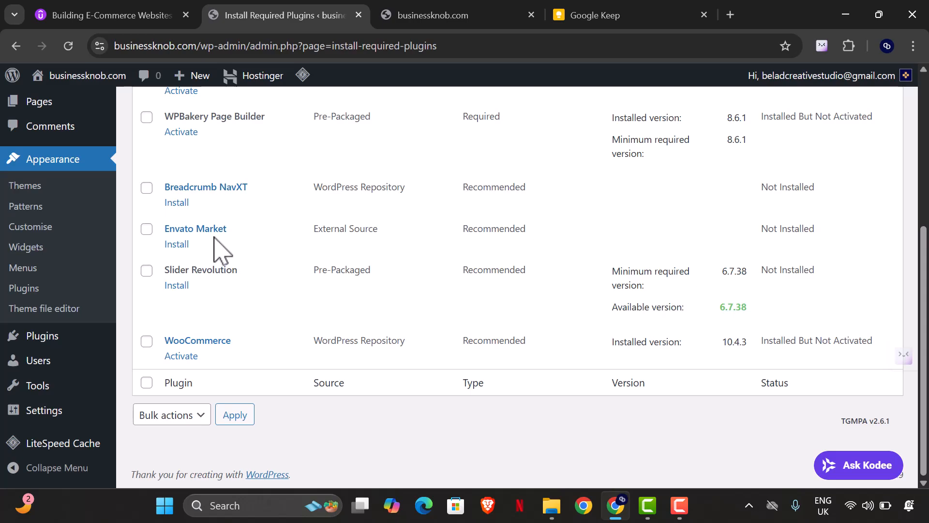
left_click(183, 245)
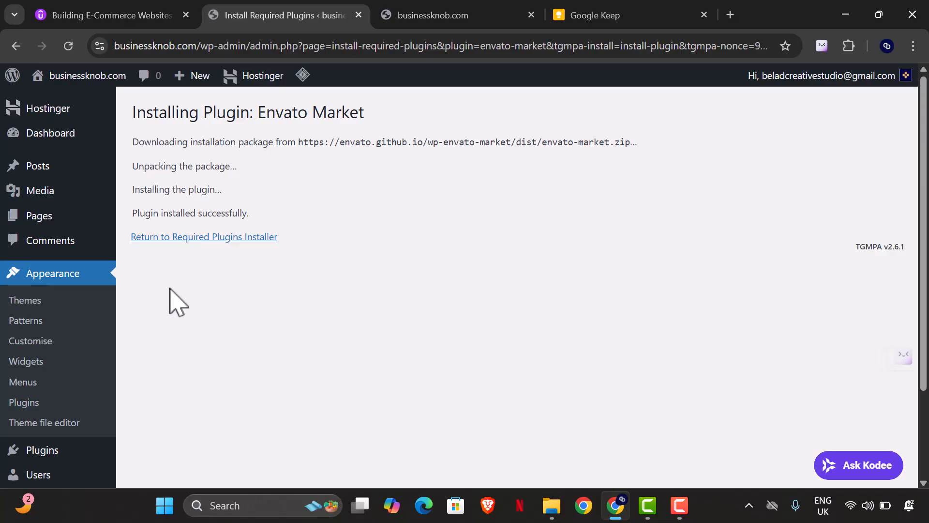
Step: Return to the theme's required plugins list and activate WPBakery Page Builder
left_click(43, 404)
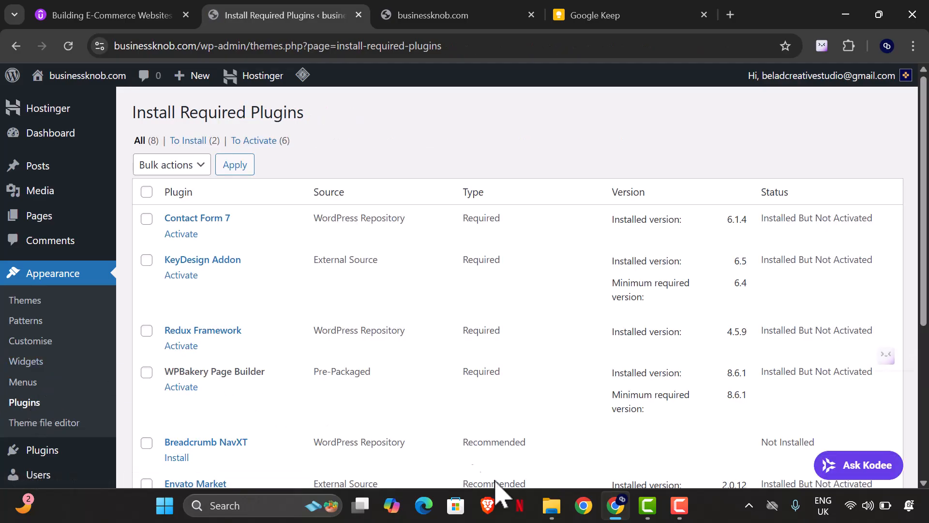
left_click(547, 518)
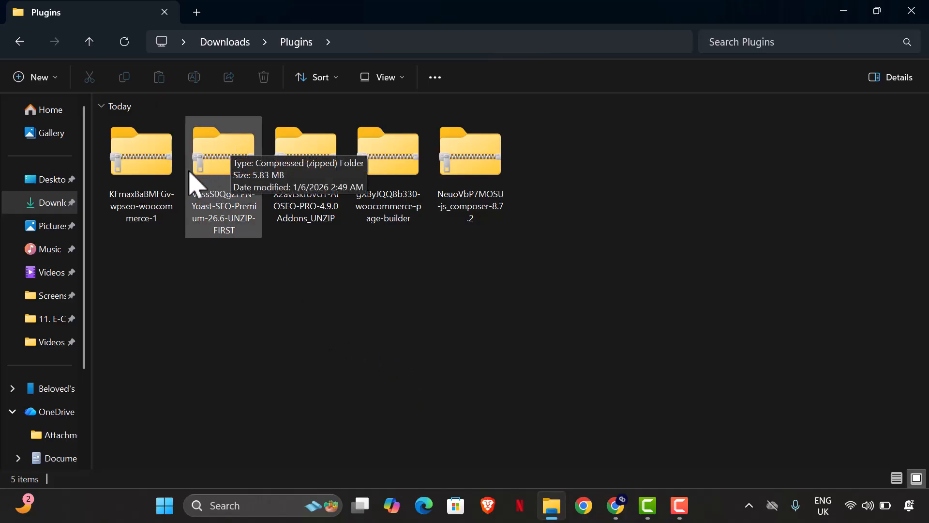
left_click(616, 505)
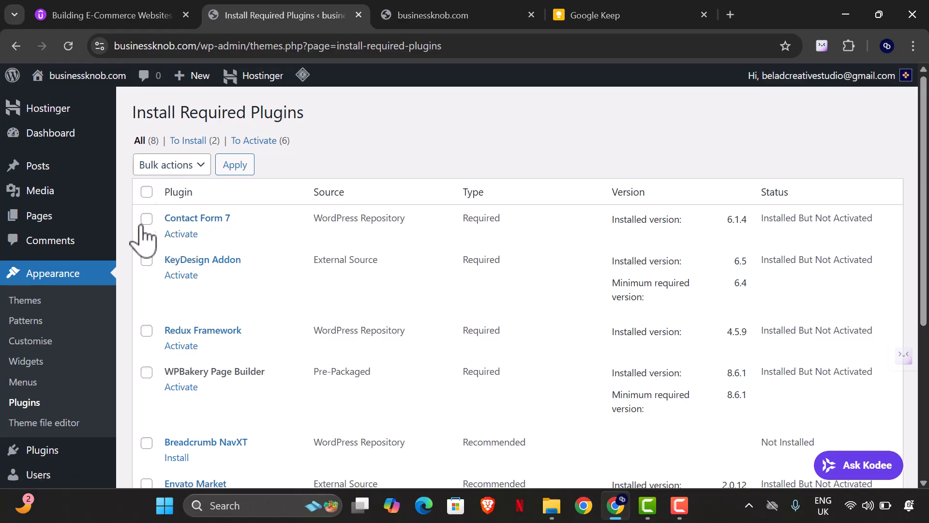
scroll(184, 242, "down", 3)
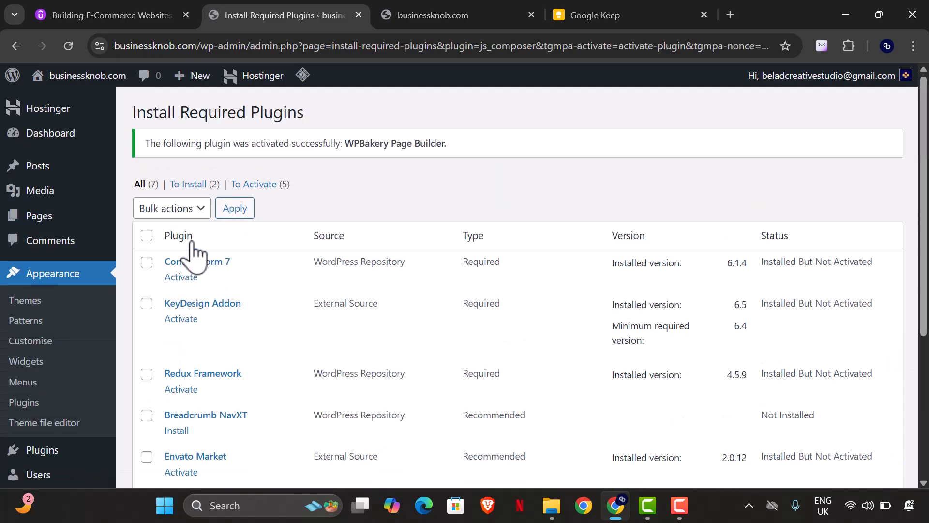
Step: Review the remaining plugins in the theme's required plugins list and look over the WPBakery welcome page
scroll(373, 325, "down", 3)
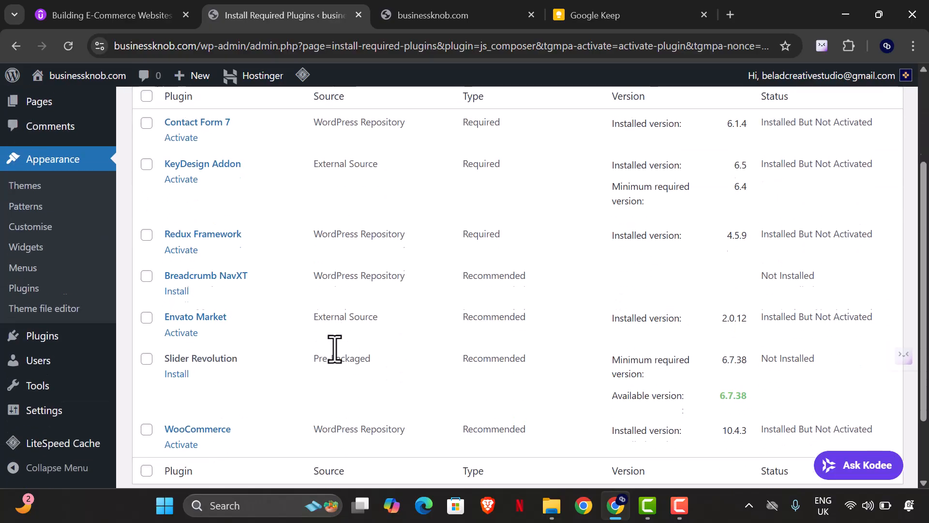
scroll(320, 351, "up", 1)
scroll(307, 363, "down", 3)
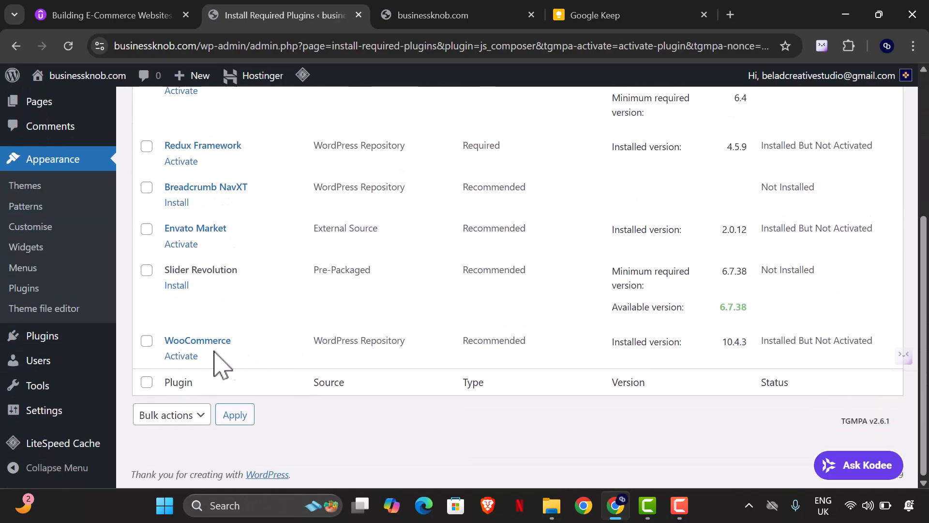
scroll(187, 315, "up", 3)
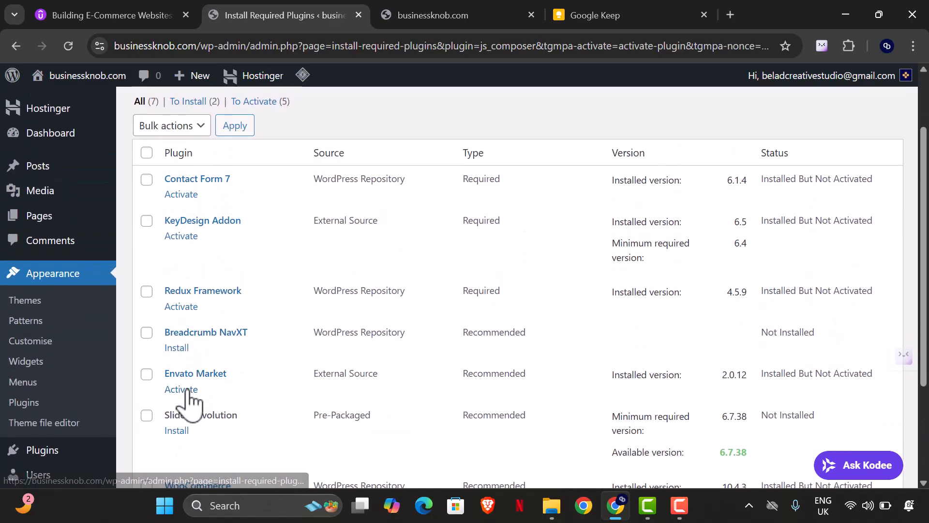
scroll(194, 394, "up", 2)
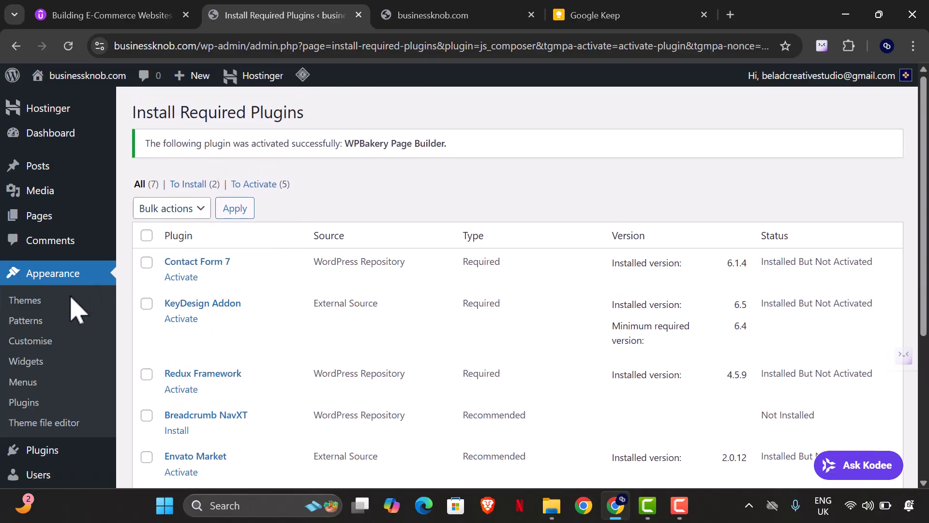
scroll(73, 321, "down", 2)
scroll(73, 346, "down", 3)
mouse_move(49, 338)
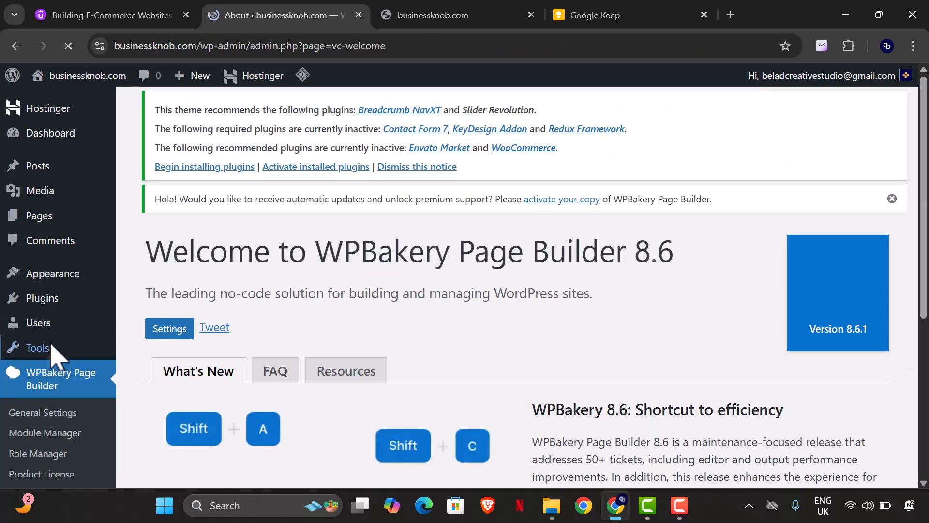
scroll(286, 297, "down", 7)
scroll(289, 298, "up", 5)
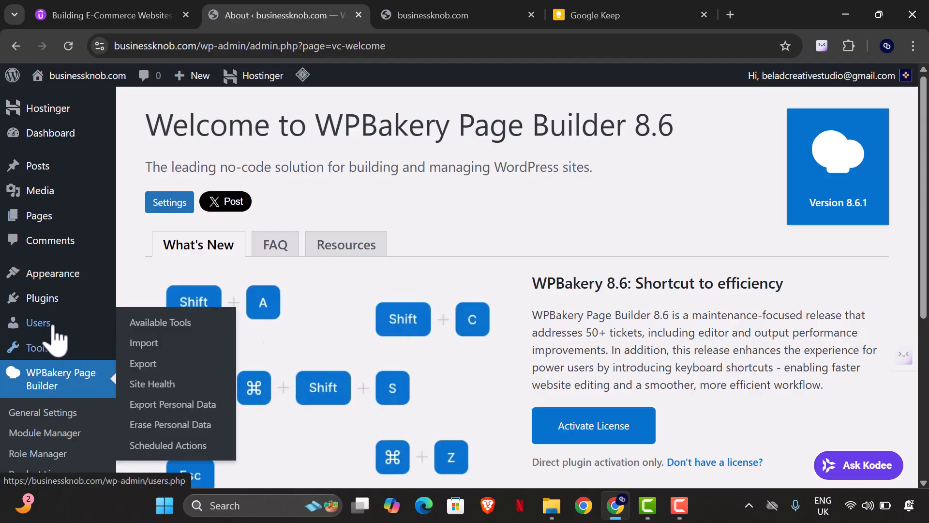
Step: Open the site's installed plugins list and activate WooCommerce
mouse_move(50, 306)
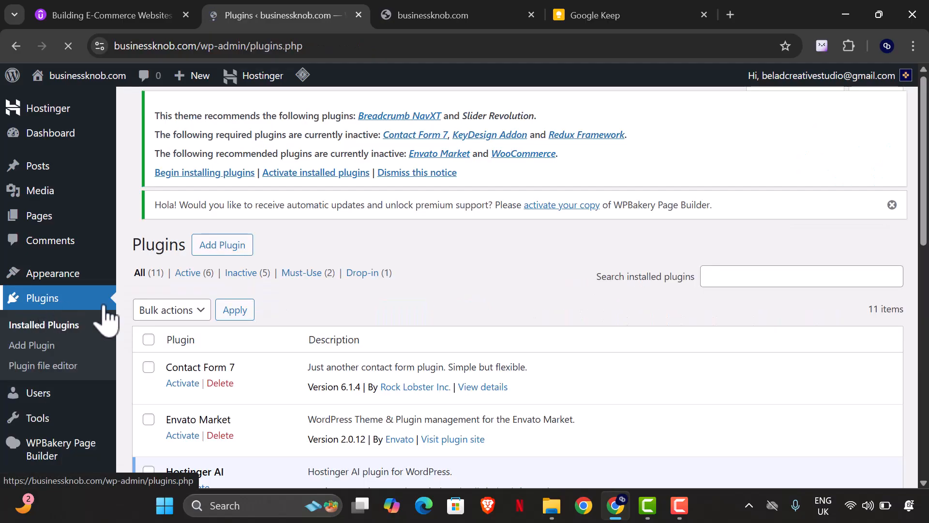
scroll(305, 317, "down", 2)
scroll(298, 319, "down", 3)
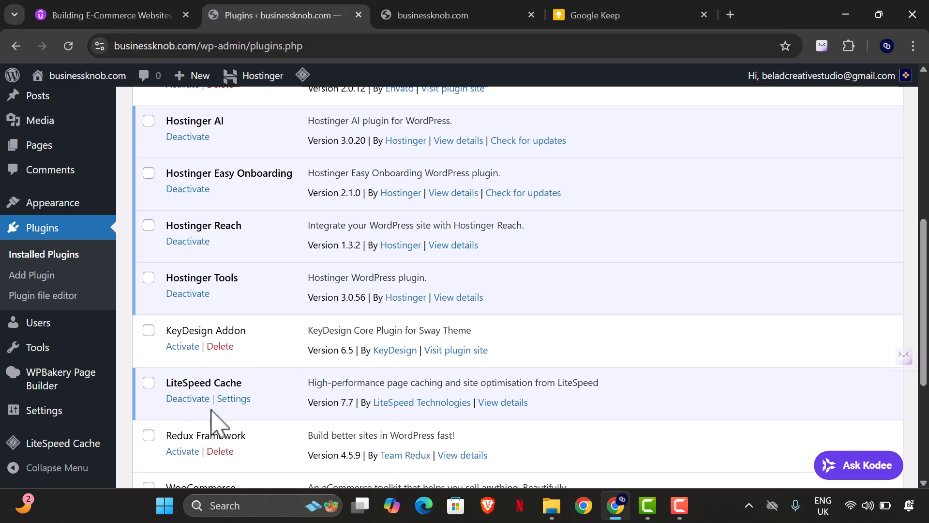
scroll(257, 432, "down", 3)
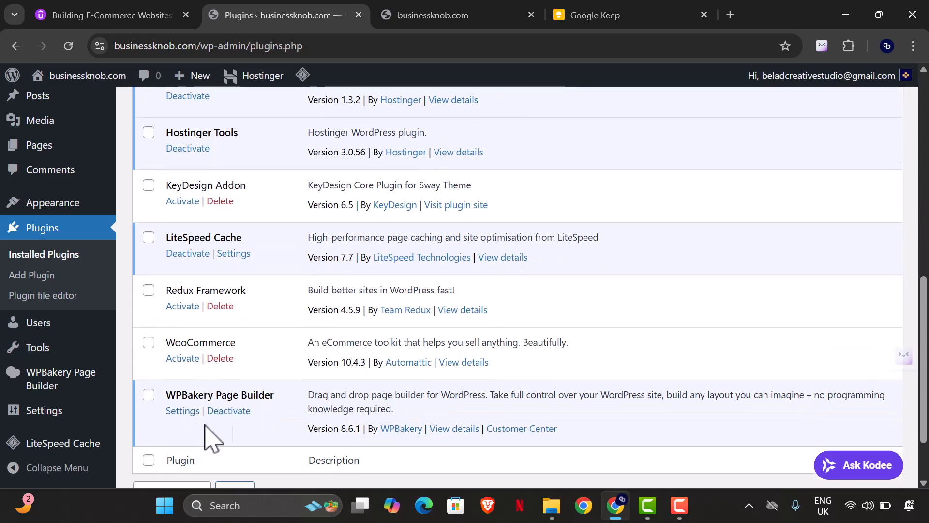
left_click(183, 359)
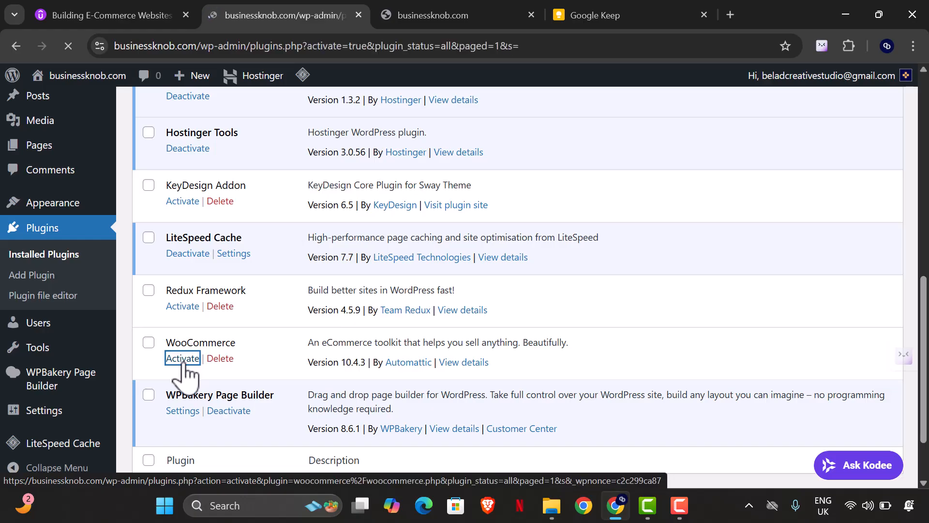
Step: Activate the Redux Framework and KeyDesign Addon plugins in the installed plugins list
scroll(232, 371, "down", 4)
scroll(270, 374, "down", 4)
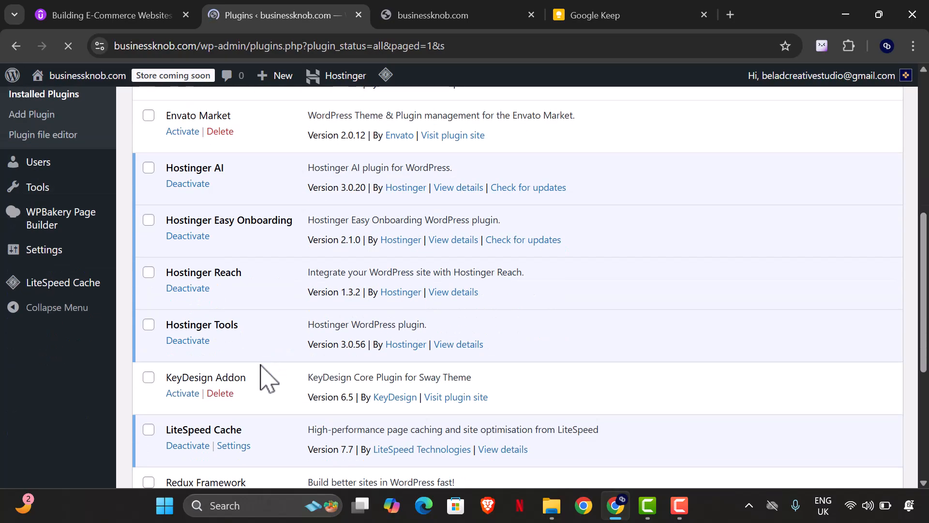
scroll(187, 426, "up", 1)
scroll(198, 419, "down", 2)
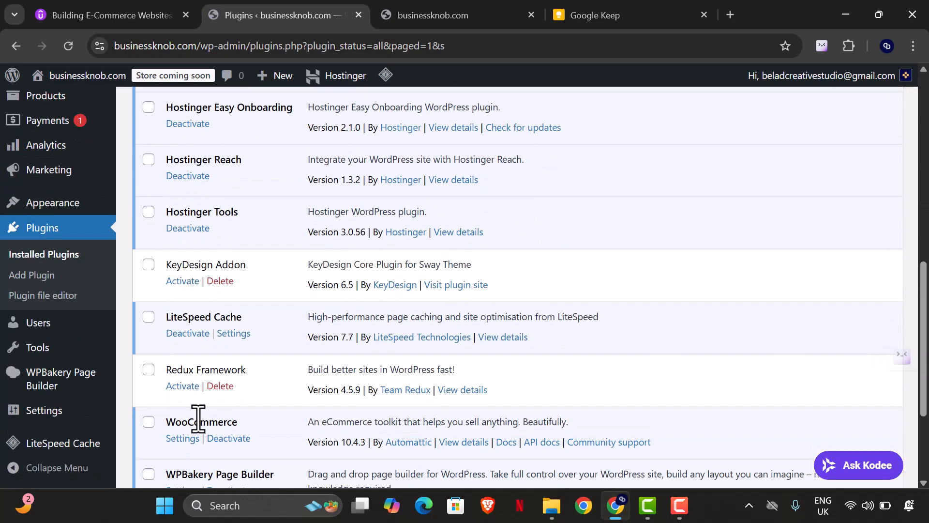
left_click(183, 386)
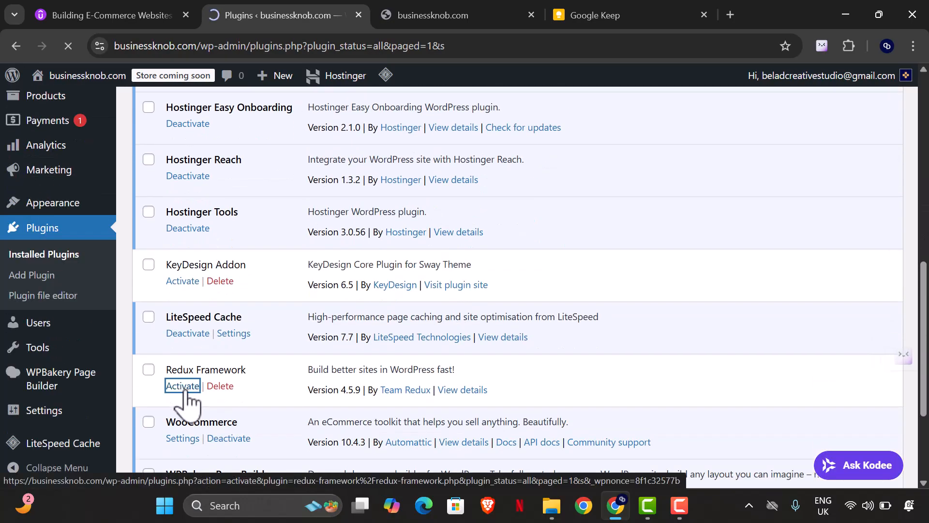
scroll(194, 399, "down", 6)
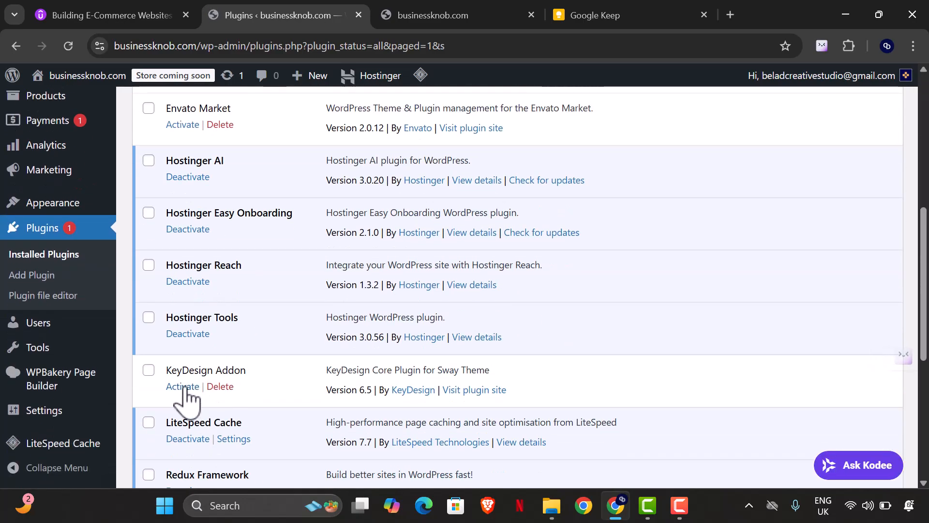
left_click(183, 386)
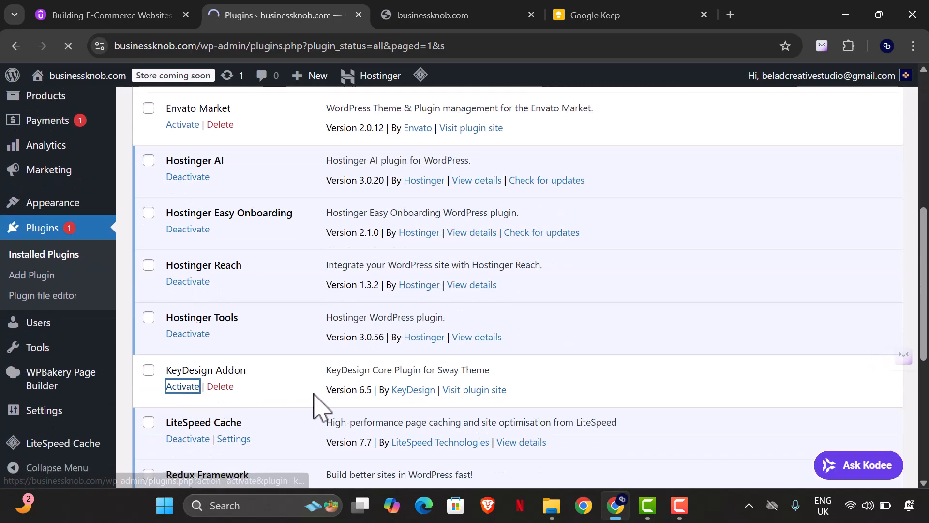
Step: Activate the Envato Market and Contact Form 7 plugins in the installed plugins list
scroll(319, 405, "down", 3)
scroll(332, 411, "down", 9)
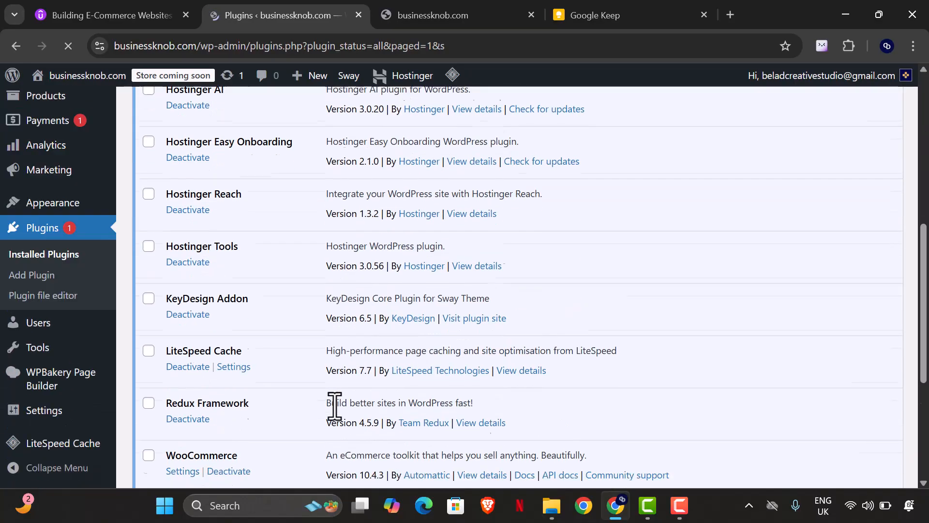
scroll(336, 409, "up", 6)
scroll(334, 405, "up", 6)
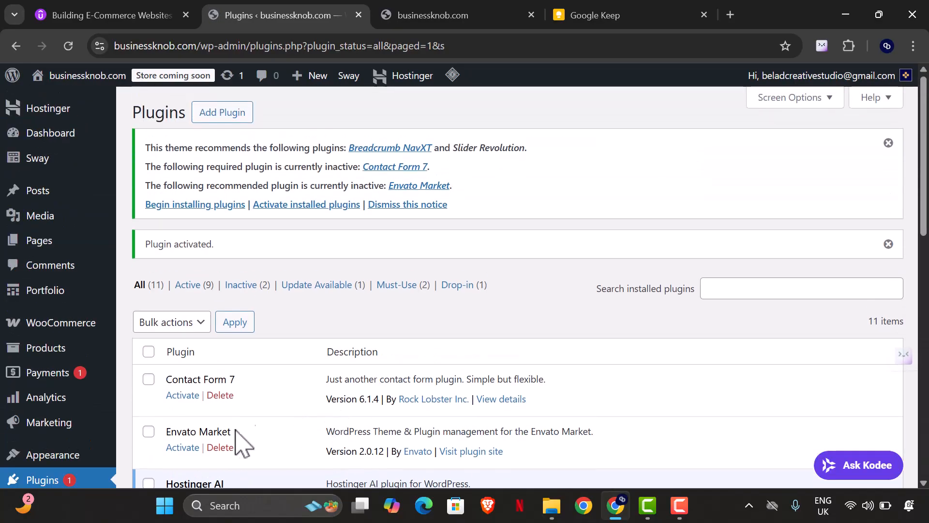
left_click(184, 447)
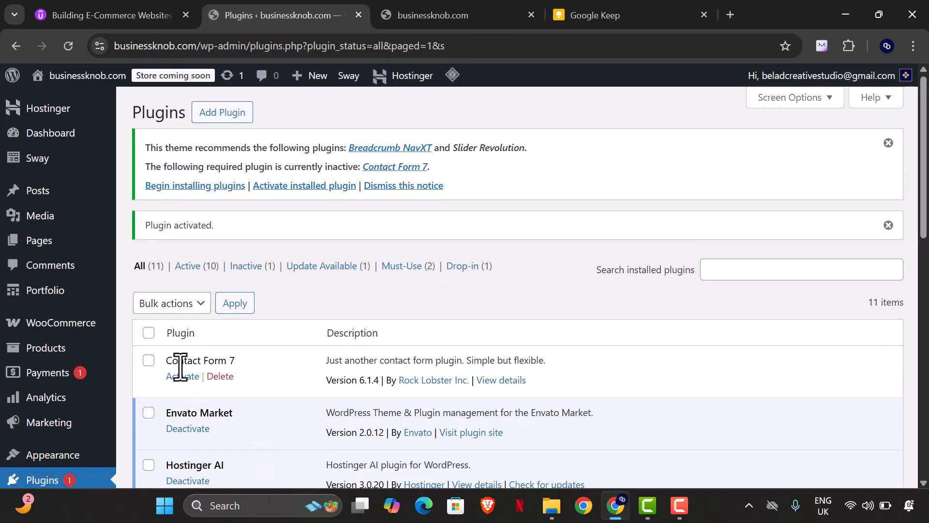
left_click(183, 377)
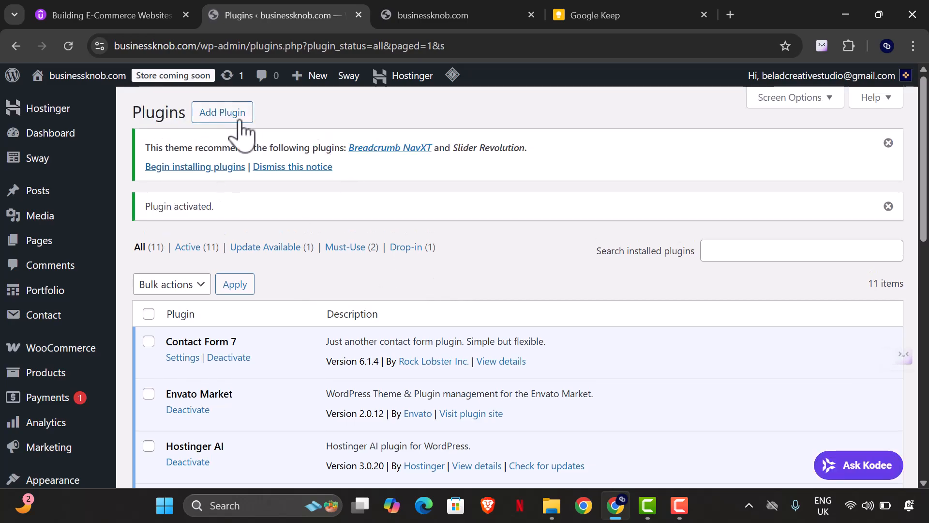
Step: Switch to File Explorer and extract the Yoast-SEO-Premium-26.6-UNZIP-FIRST archive directly into the downloaded Plugins folder with WinRAR
left_click(552, 506)
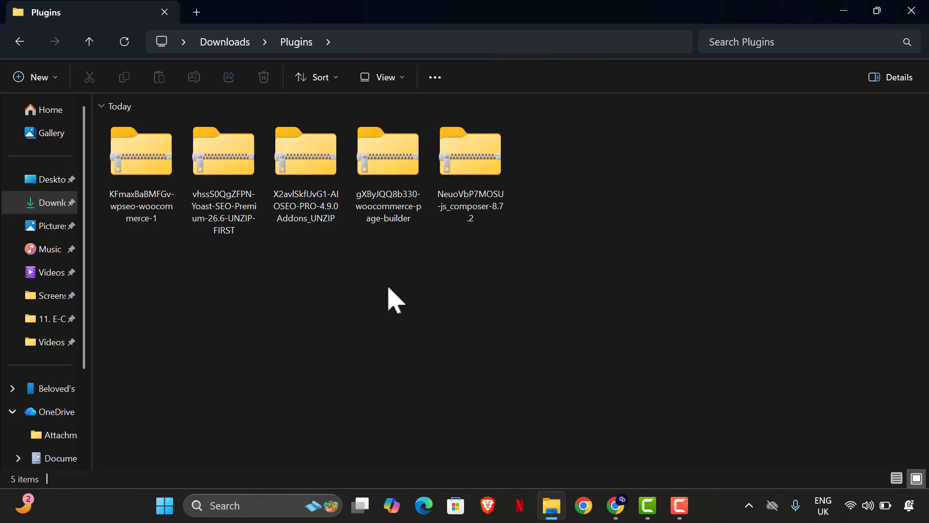
double_click(236, 174)
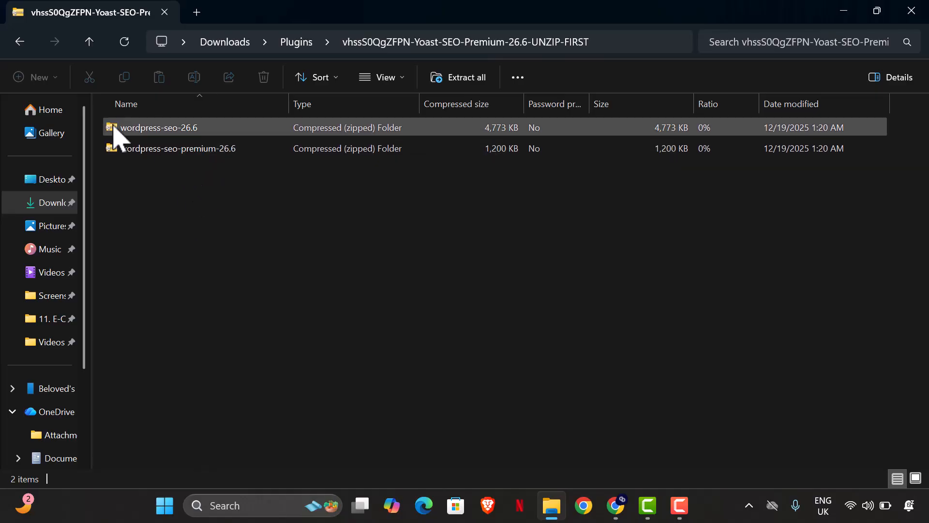
left_click(19, 42)
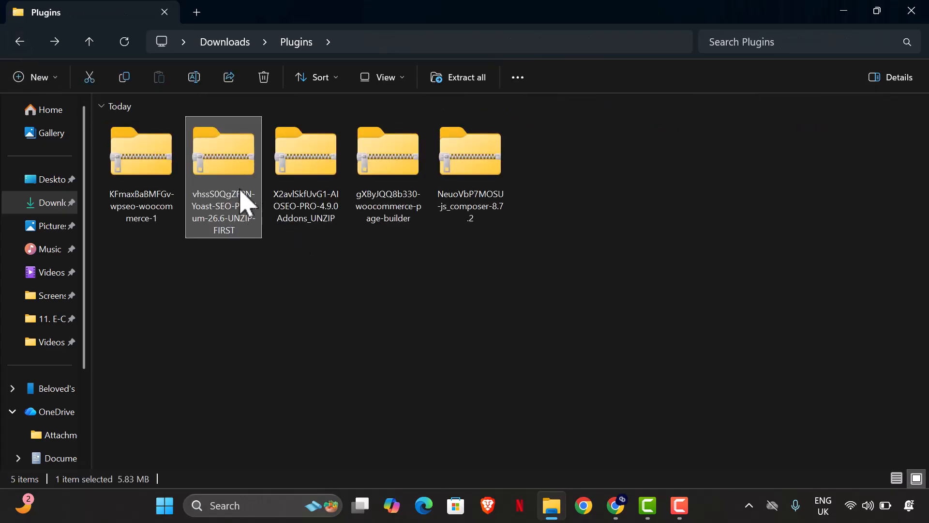
right_click(235, 176)
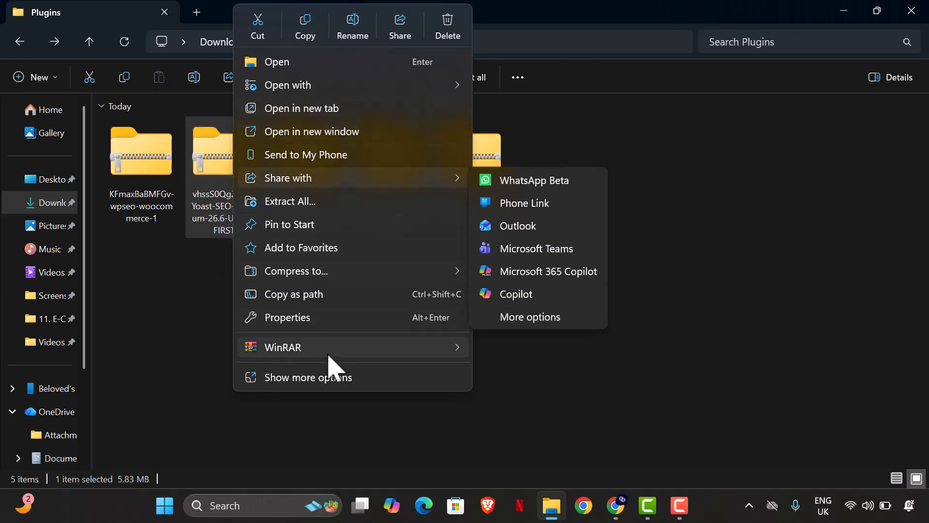
mouse_move(337, 361)
left_click(550, 419)
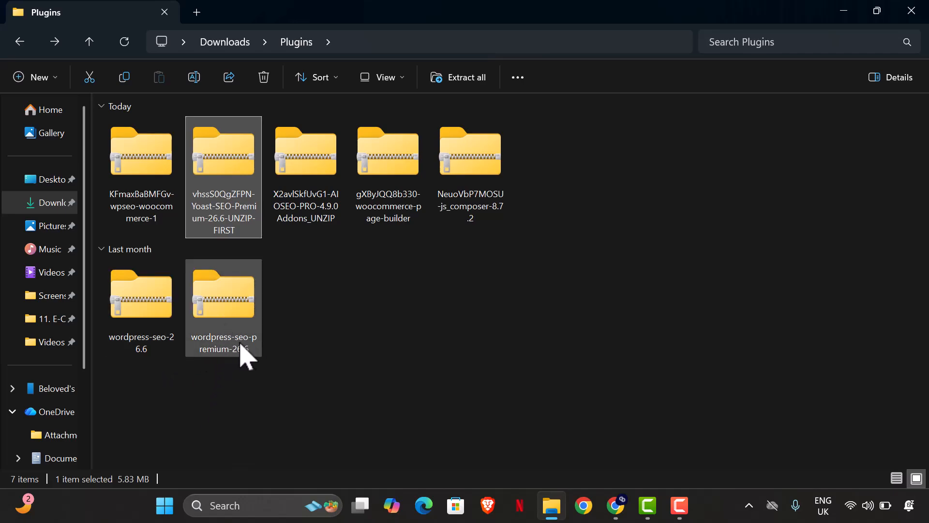
mouse_move(233, 347)
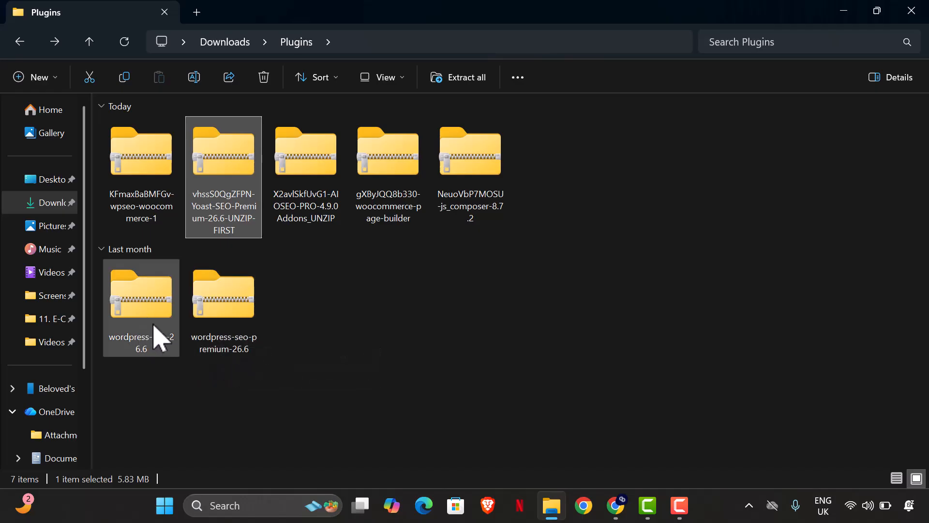
mouse_move(154, 325)
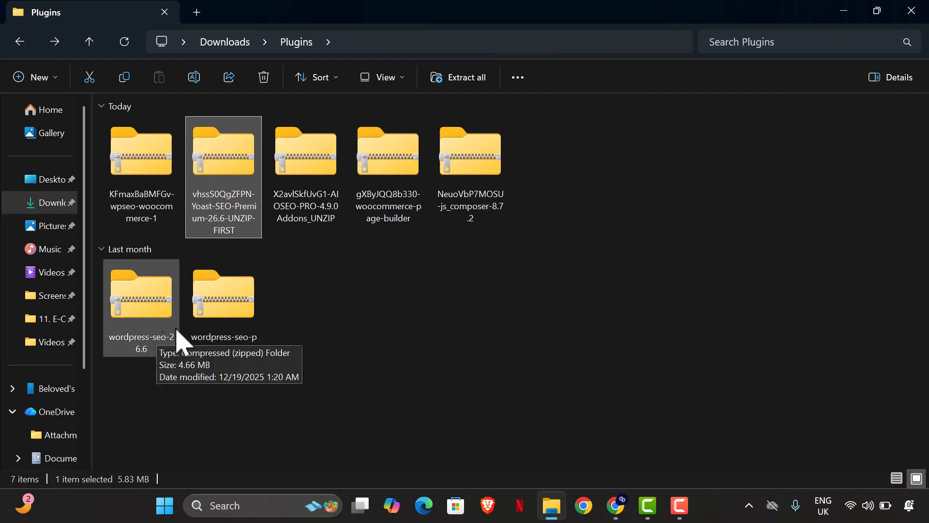
Step: Switch back to the browser and search the WordPress plugin directory for "yoast"
left_click(616, 506)
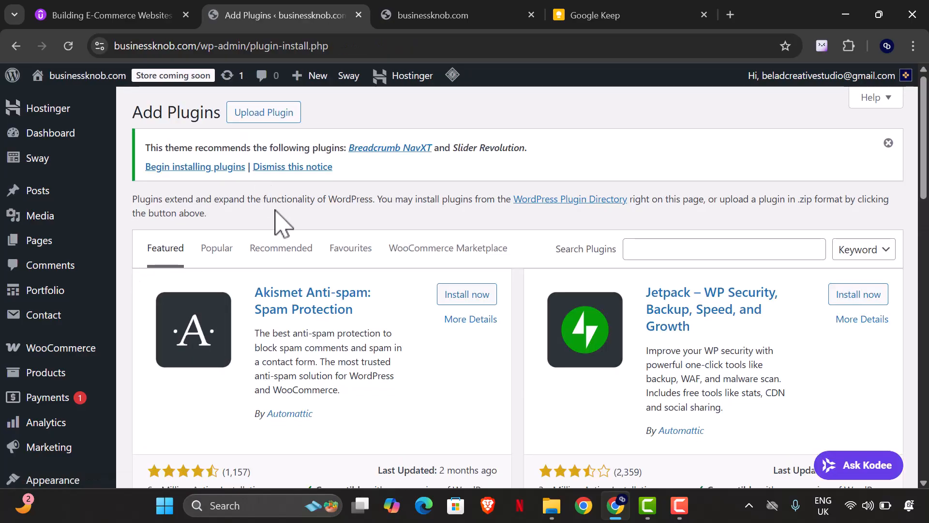
left_click(674, 251)
type("yoast")
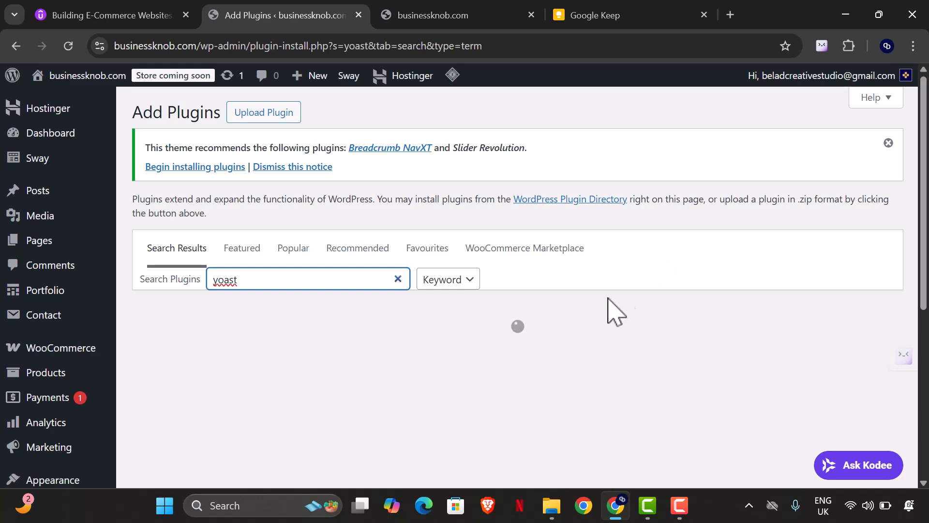
scroll(349, 292, "down", 2)
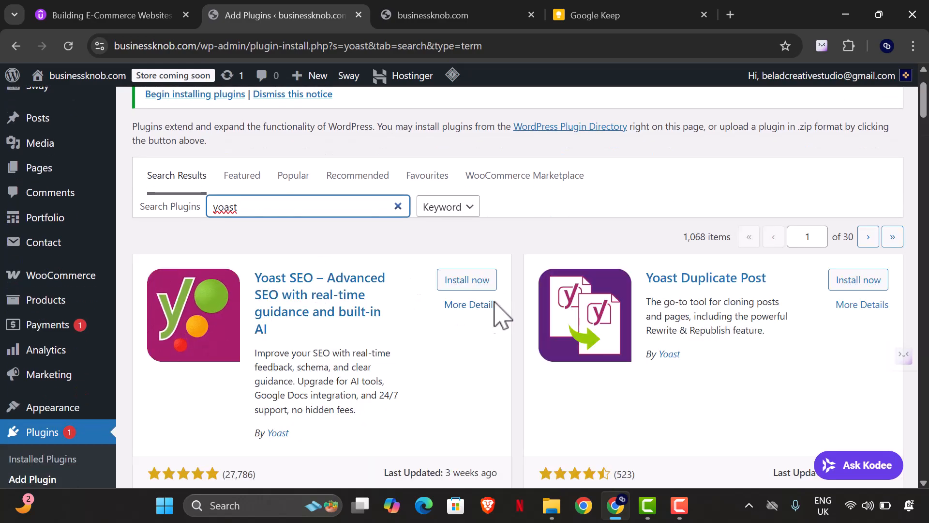
Step: Clear the plugin search and open the form for uploading a plugin in .zip format
left_click(398, 206)
scroll(238, 245, "up", 1)
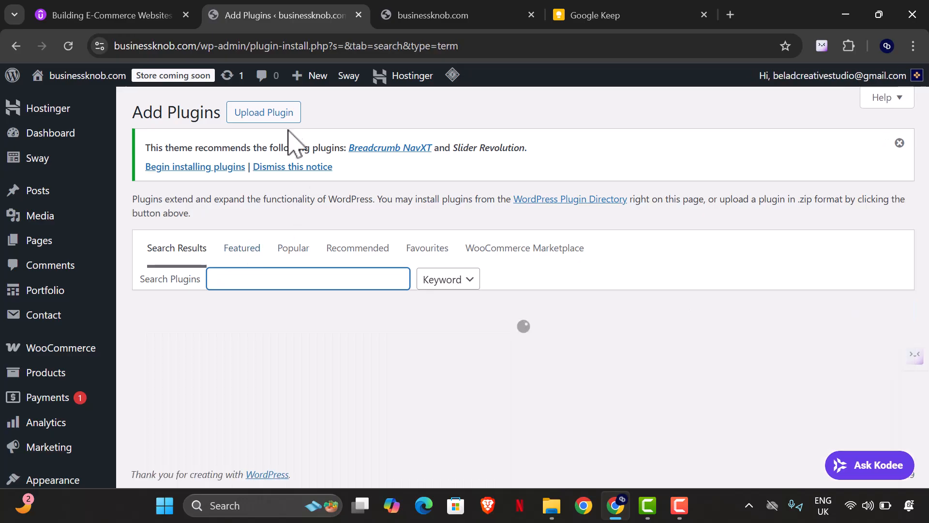
left_click(281, 118)
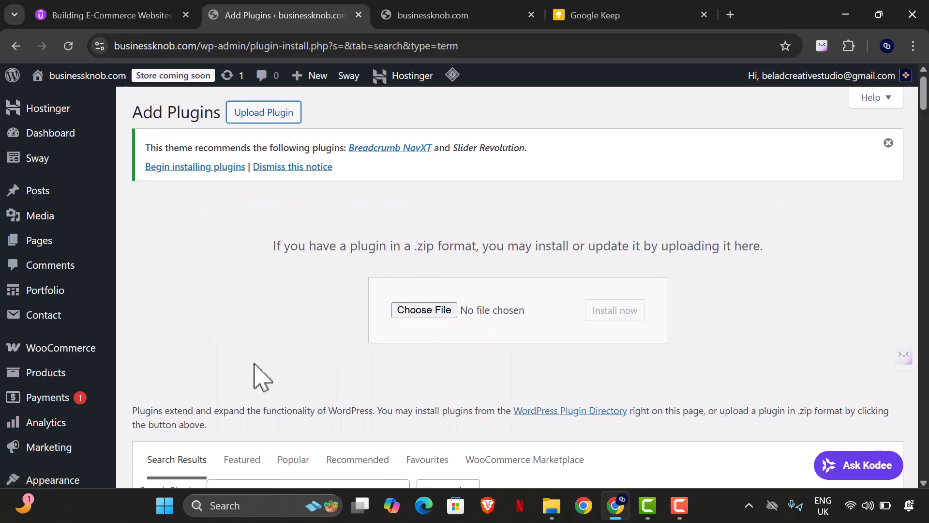
Step: Upload wordpress-seo-26.6 from the Plugins folder in Downloads, then install and activate the plugin
left_click(427, 314)
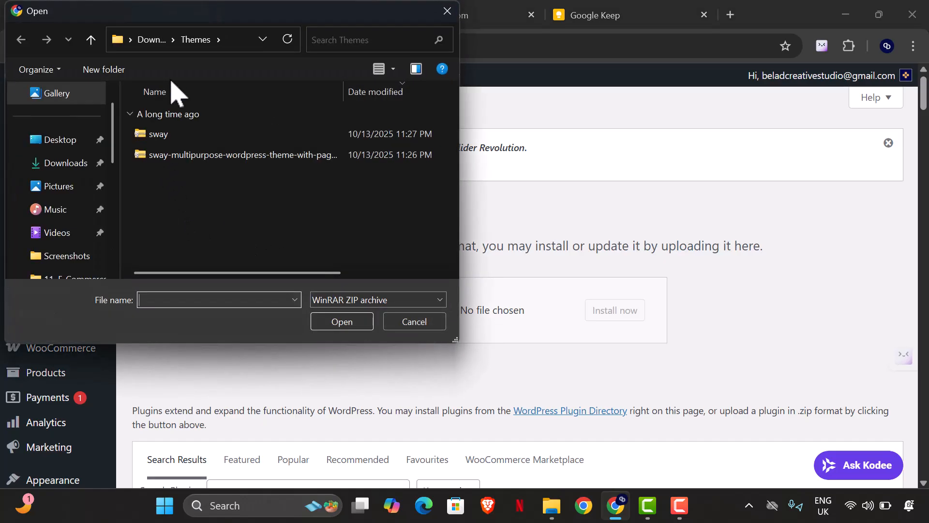
left_click(153, 41)
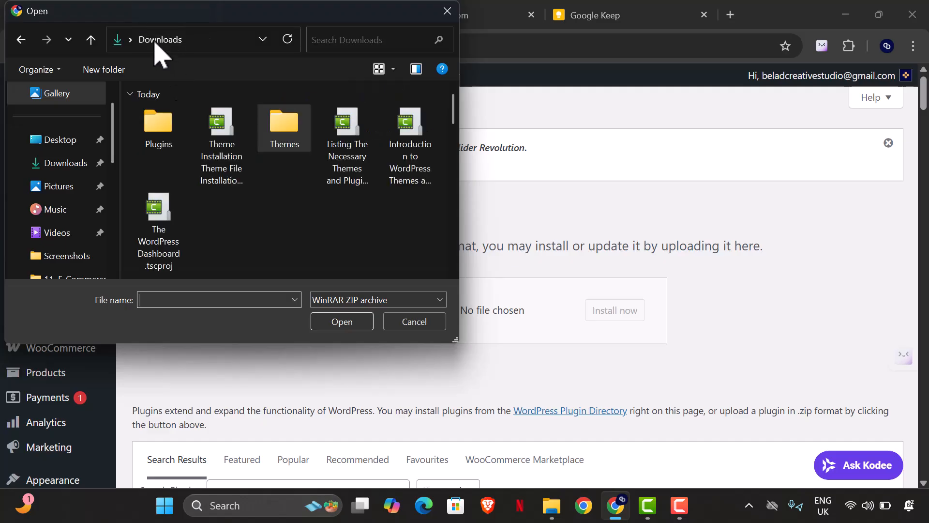
double_click(159, 140)
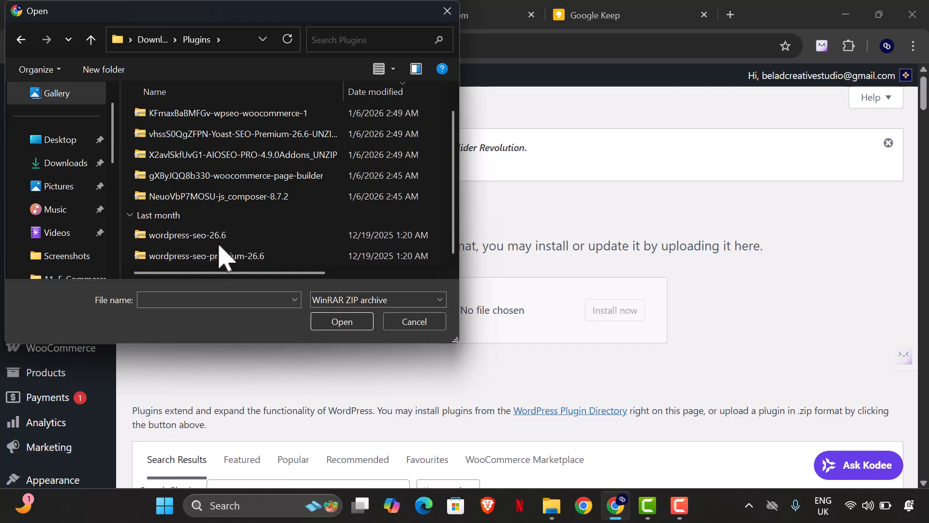
left_click(218, 244)
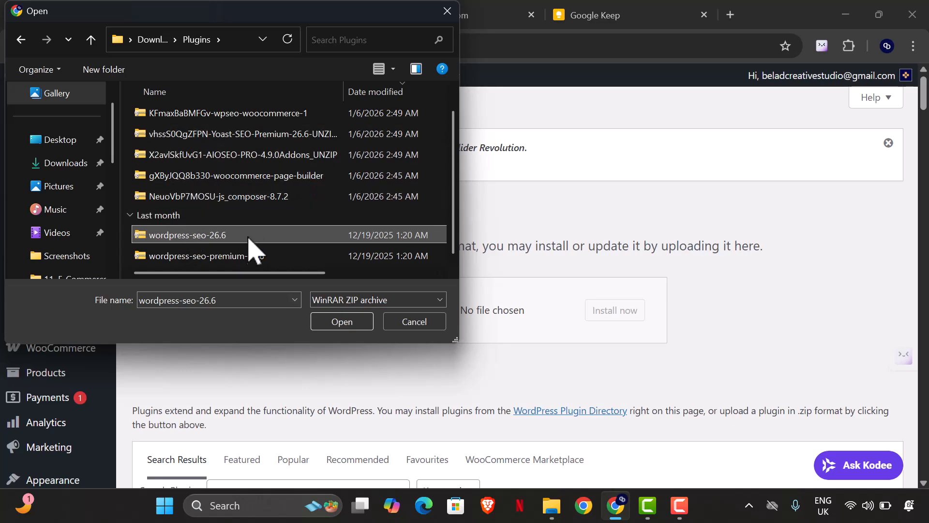
left_click(343, 321)
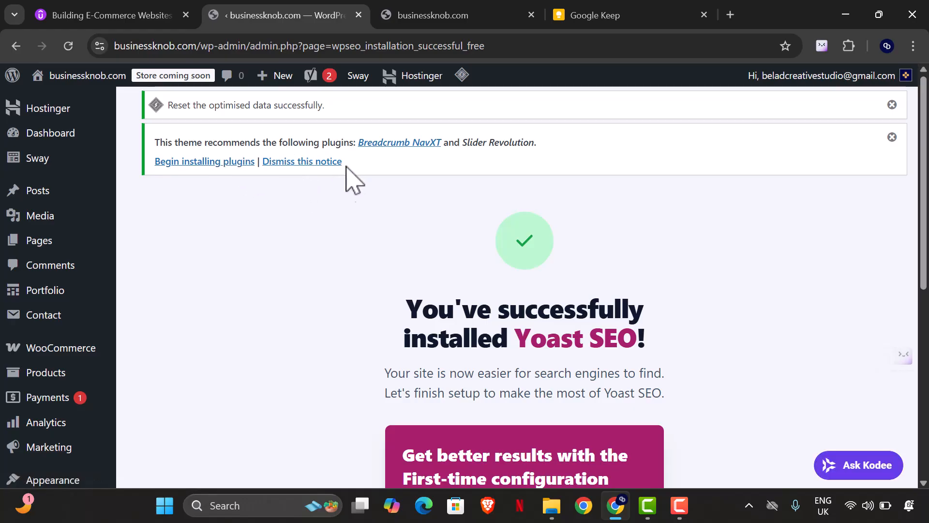
Step: Open the installed plugins list and examine the Yoast SEO entry, including its Get Premium link
scroll(291, 237, "down", 8)
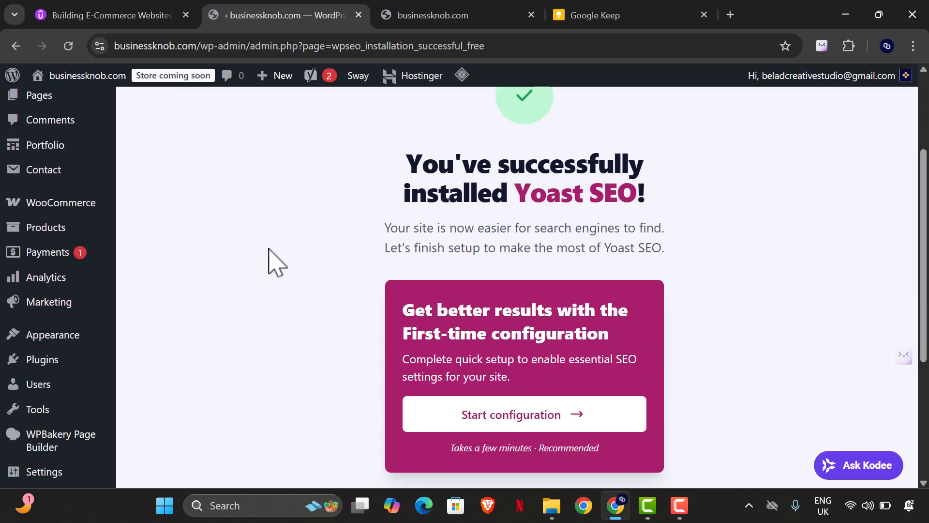
scroll(406, 349, "up", 5)
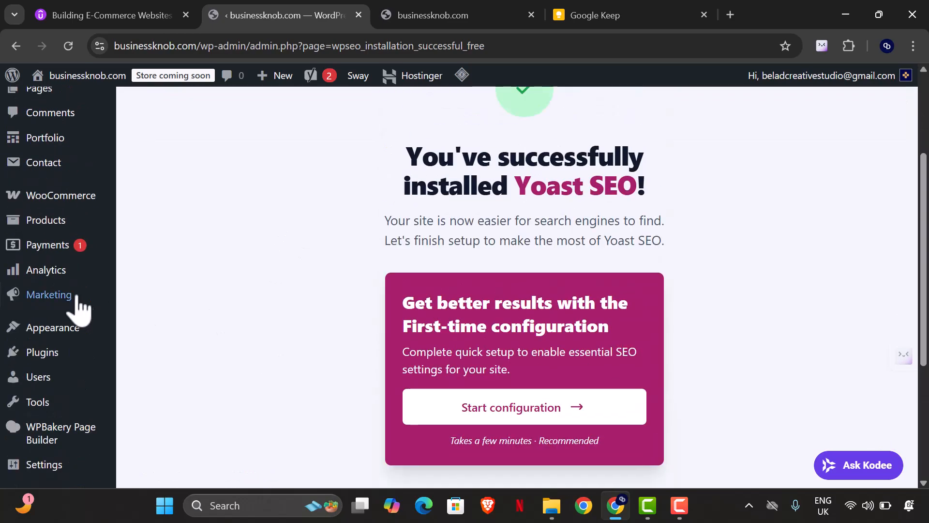
mouse_move(48, 353)
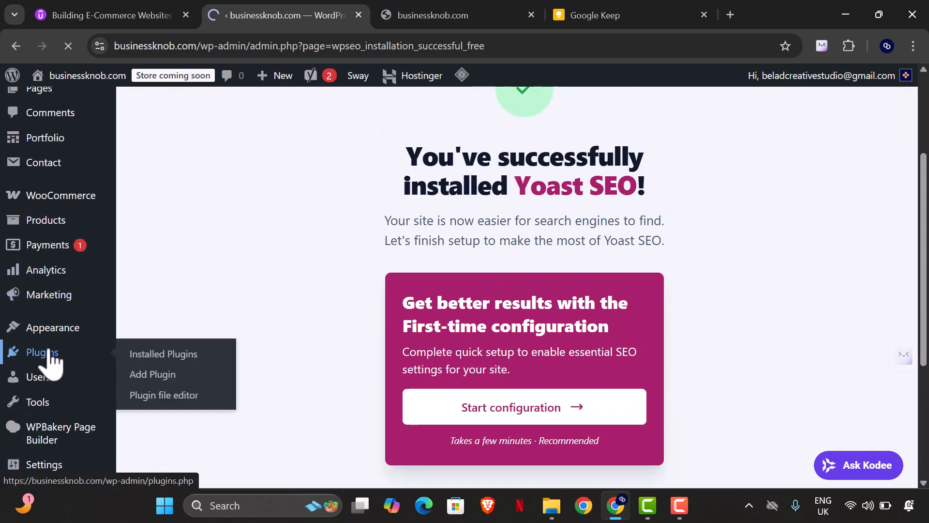
scroll(359, 336, "down", 10)
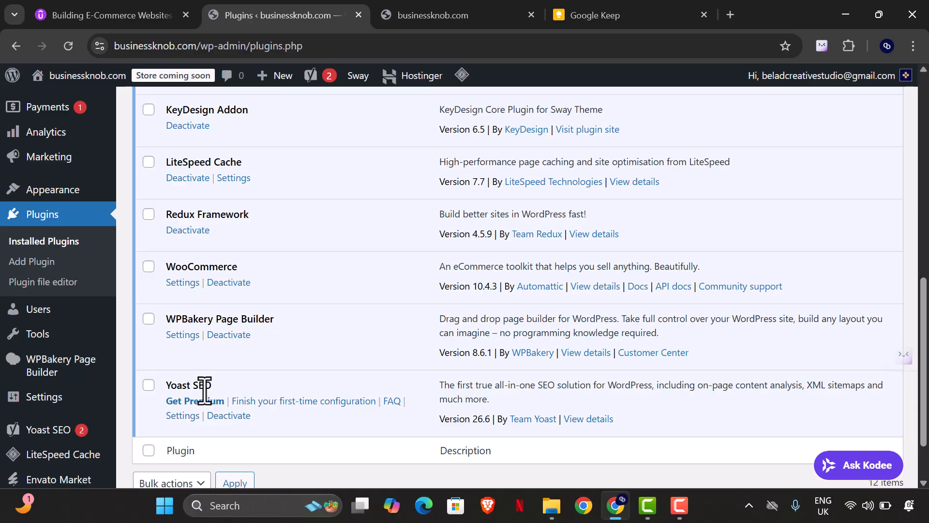
left_click_drag(166, 401, 218, 402)
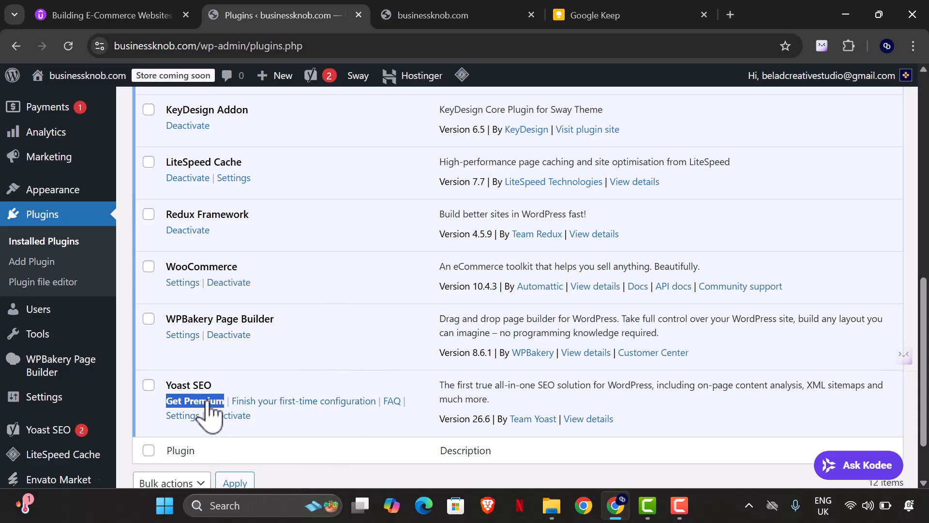
Step: Start adding another plugin and open the form for uploading it as a .zip file
scroll(295, 391, "up", 10)
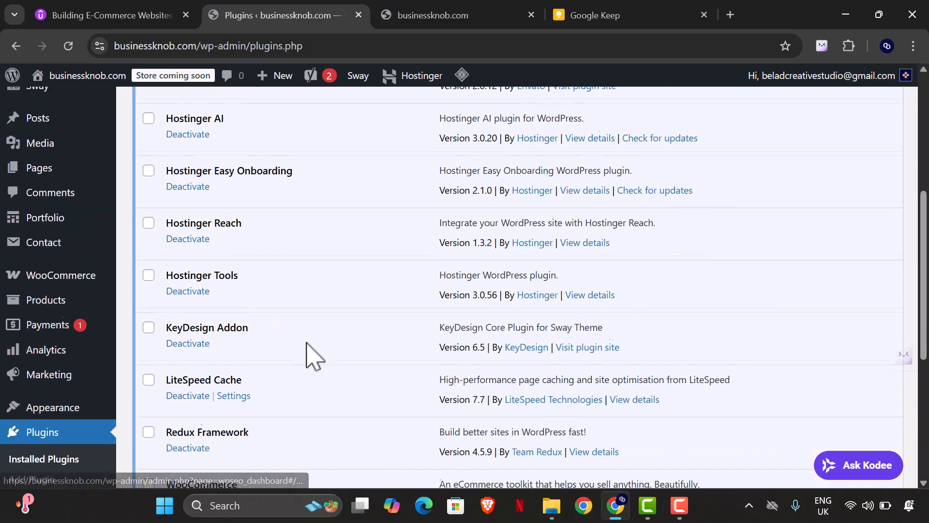
left_click(226, 114)
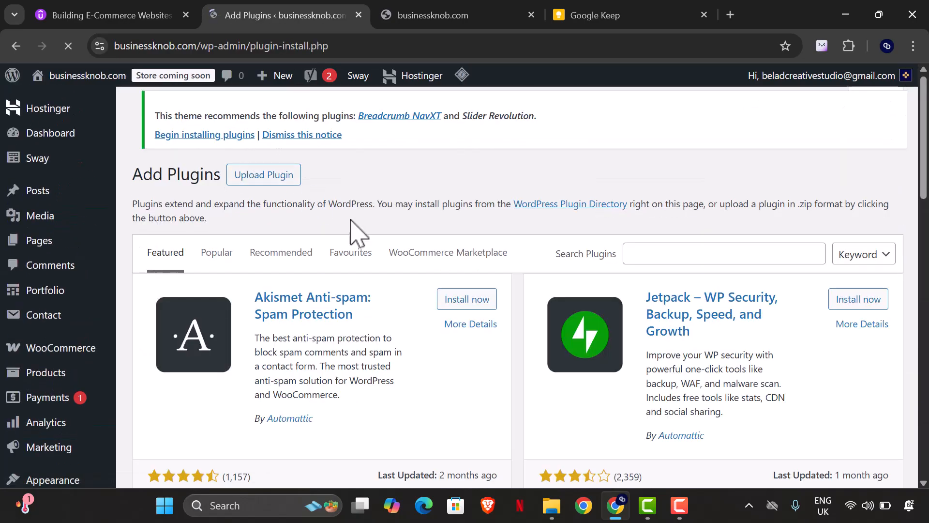
left_click(285, 182)
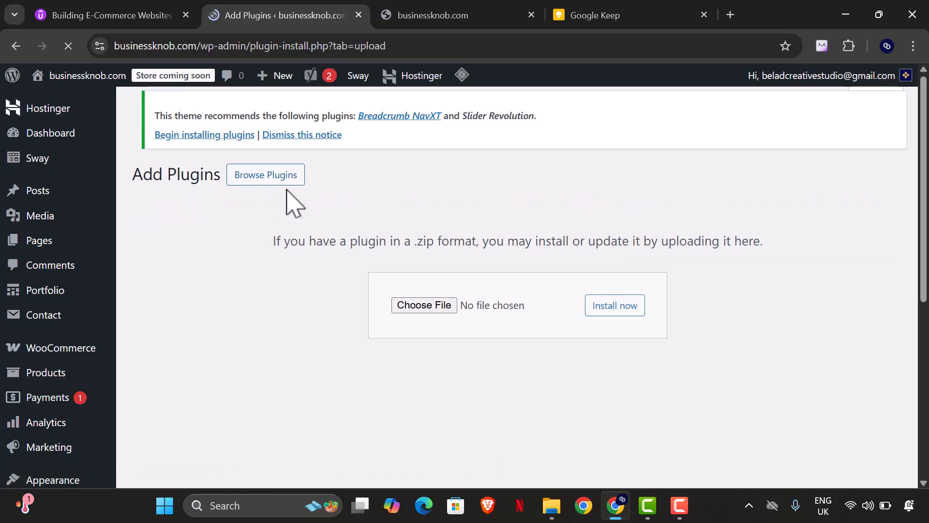
Step: Upload wordpress-seo-premium-26.6 from the Plugins folder, then install and activate the plugin
left_click(418, 316)
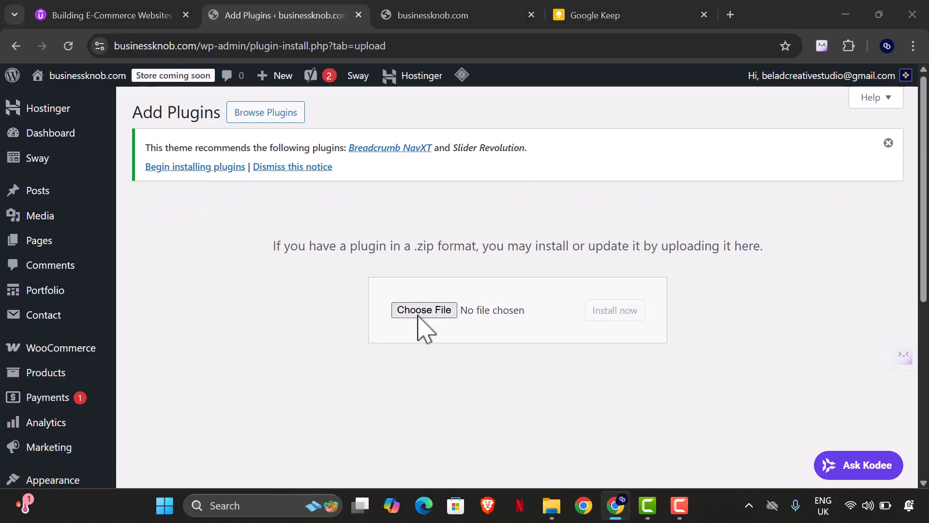
scroll(317, 201, "down", 1)
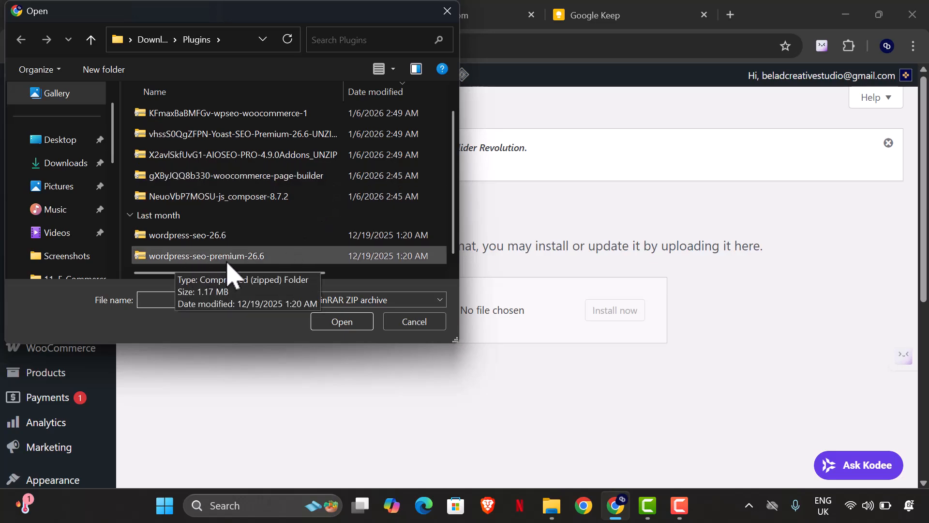
left_click(274, 255)
left_click(342, 323)
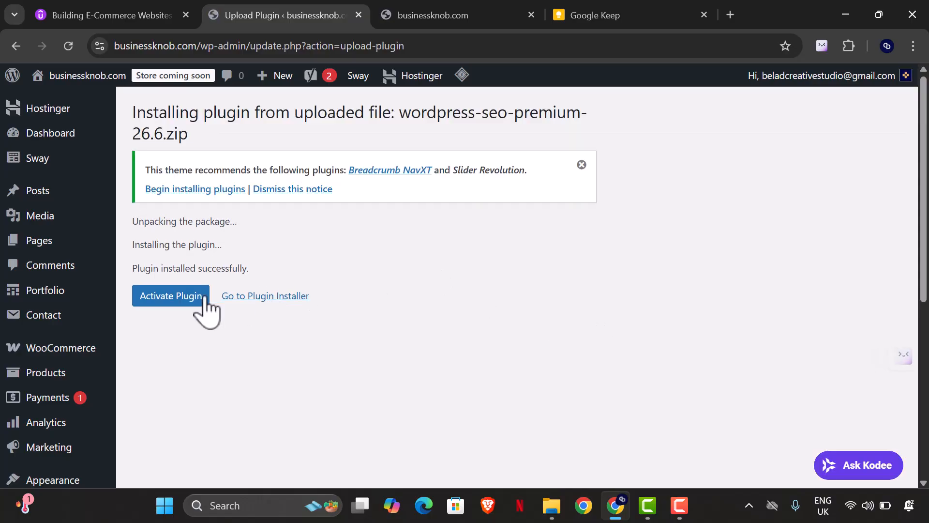
left_click(181, 296)
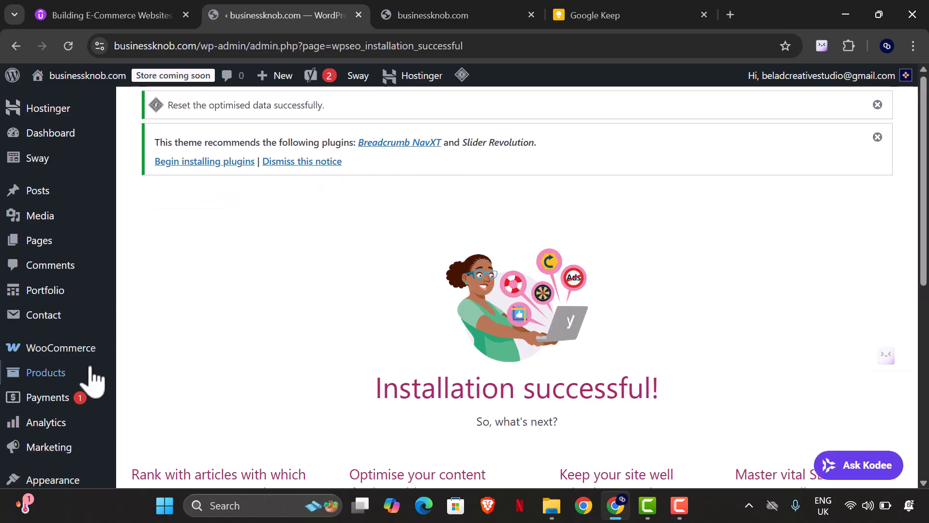
Step: Return to the installed plugins list and check the Yoast SEO and Yoast SEO Premium entries
scroll(57, 329, "down", 3)
mouse_move(55, 370)
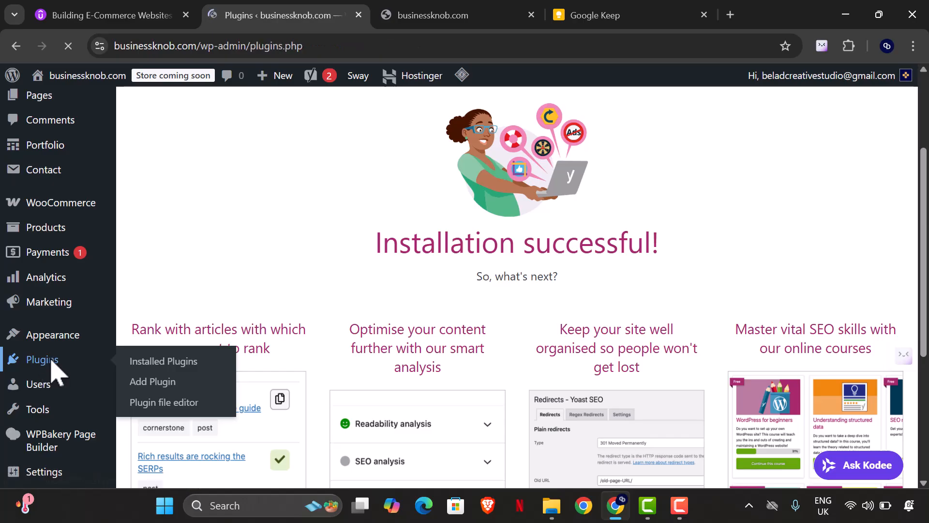
scroll(350, 310, "down", 4)
scroll(350, 309, "down", 8)
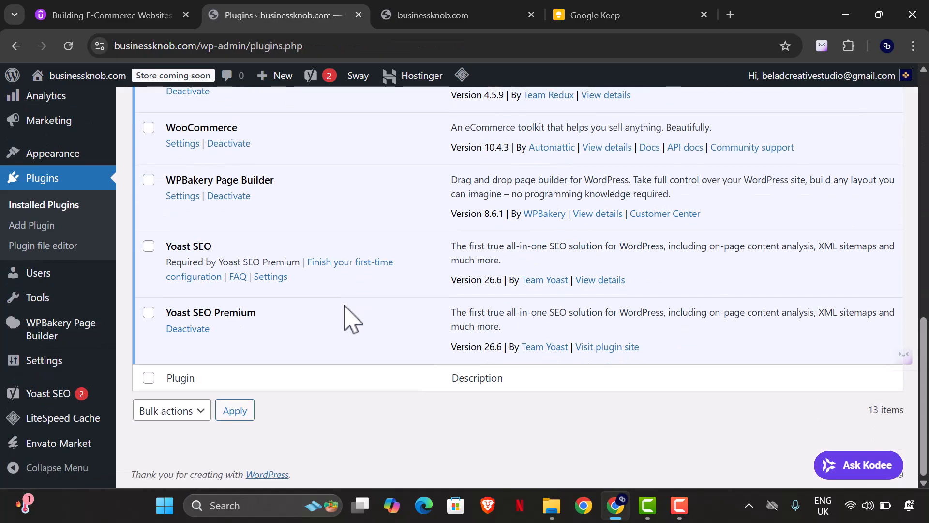